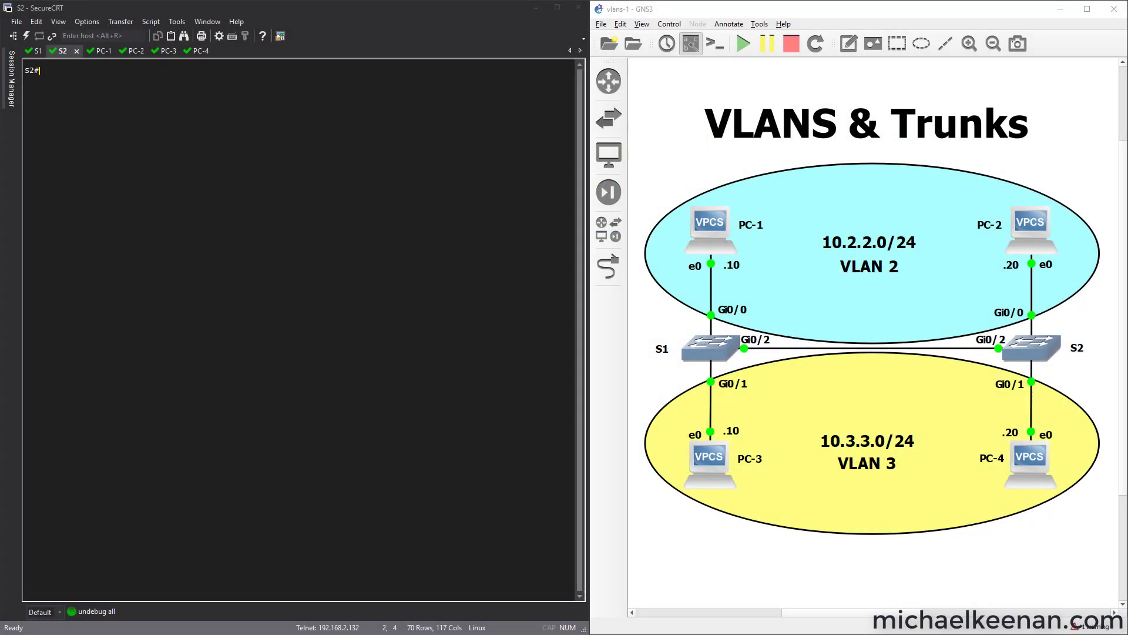
Underline the words VLANS and Trunks in the diagram title and circle switches S1 and S2 in red
drag(722, 151, 835, 153)
drag(912, 147, 1016, 151)
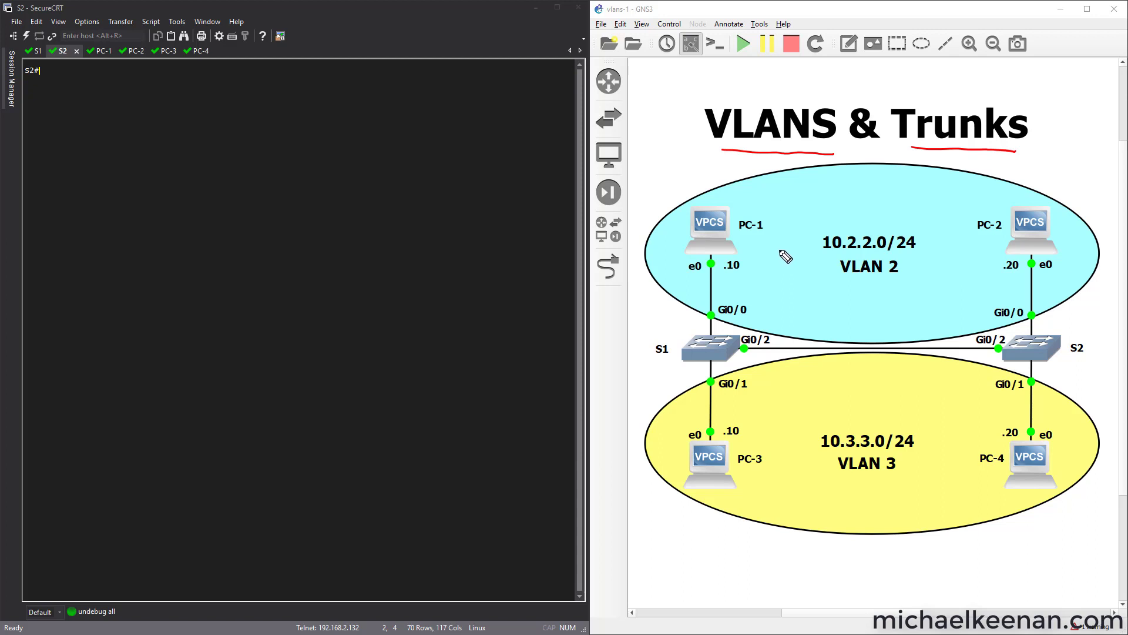
mouse_move(724, 327)
mouse_down()
mouse_move(682, 356)
mouse_move(736, 339)
mouse_up()
mouse_move(1029, 338)
mouse_down()
mouse_move(1008, 365)
mouse_move(1059, 345)
mouse_move(1043, 328)
mouse_up()
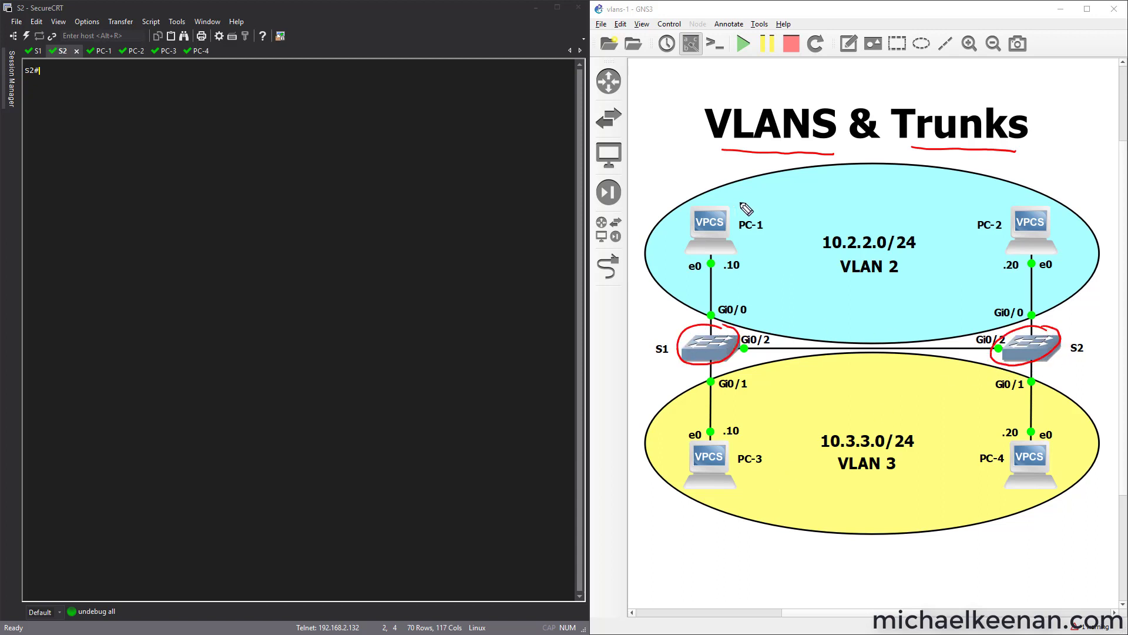
Circle PC-1, PC-2, PC-3 and PC-4 on the topology diagram in red
drag(751, 188, 736, 200)
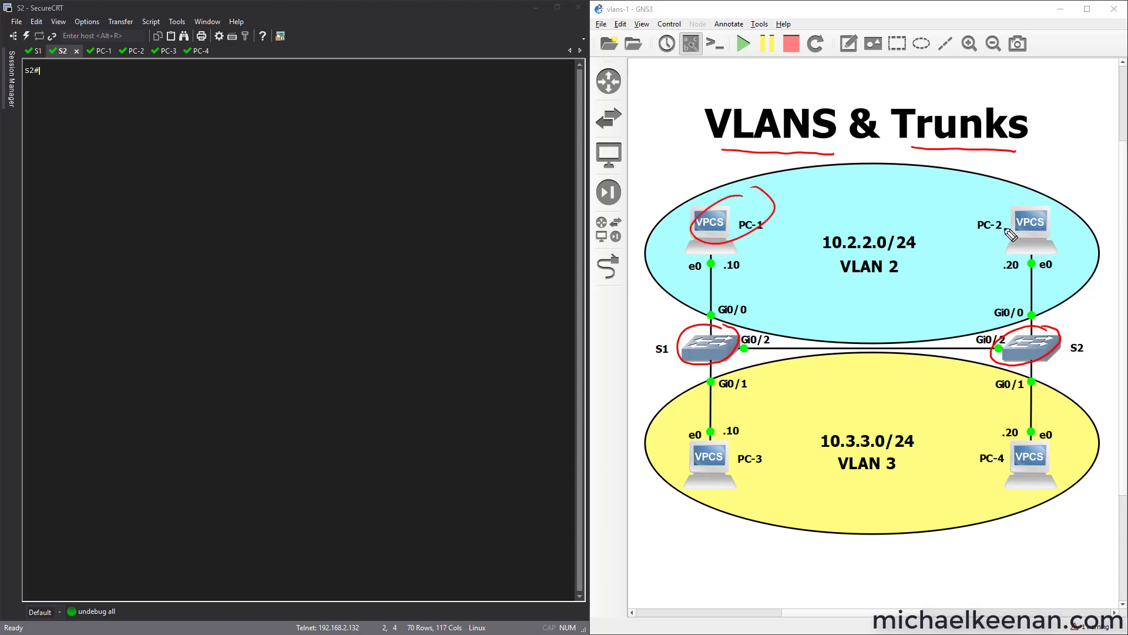
drag(1034, 212, 1022, 210)
mouse_move(760, 456)
mouse_down()
mouse_move(785, 456)
mouse_move(757, 433)
mouse_up()
mouse_move(1018, 435)
mouse_down()
mouse_move(1032, 462)
mouse_move(1002, 436)
mouse_move(999, 461)
mouse_up()
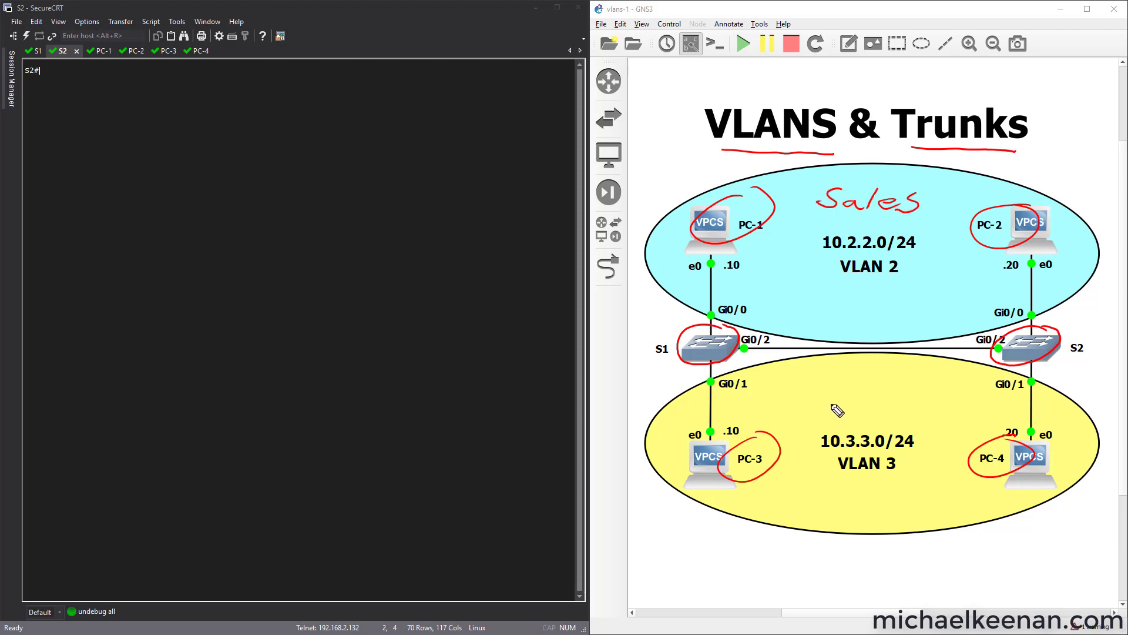
Handwrite Sales in the VLAN 2 ellipse and Eng in the VLAN 3 ellipse, with crossed-out arrows in both directions between them
mouse_move(830, 405)
mouse_down()
mouse_move(854, 413)
mouse_move(890, 411)
mouse_up()
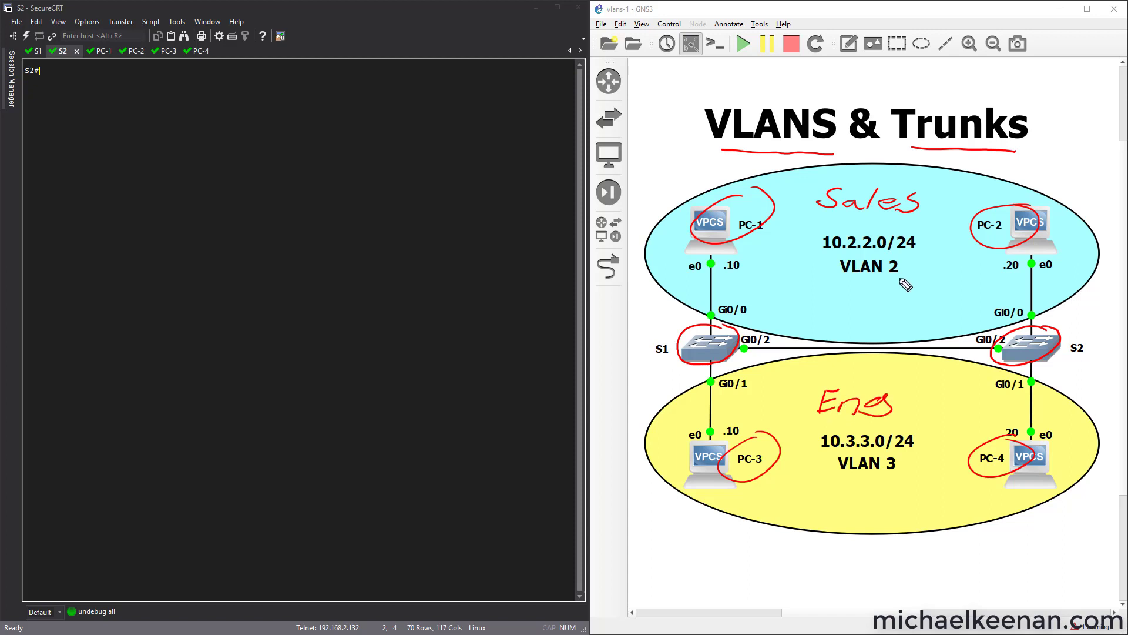
mouse_move(829, 216)
mouse_down()
mouse_move(796, 286)
mouse_move(811, 355)
mouse_move(824, 355)
mouse_up()
mouse_move(898, 389)
mouse_down()
mouse_move(940, 356)
mouse_move(957, 253)
mouse_move(934, 224)
mouse_move(953, 224)
mouse_up()
mouse_move(968, 278)
mouse_down()
mouse_move(945, 285)
mouse_move(965, 298)
mouse_up()
drag(776, 287, 810, 265)
drag(787, 270, 808, 292)
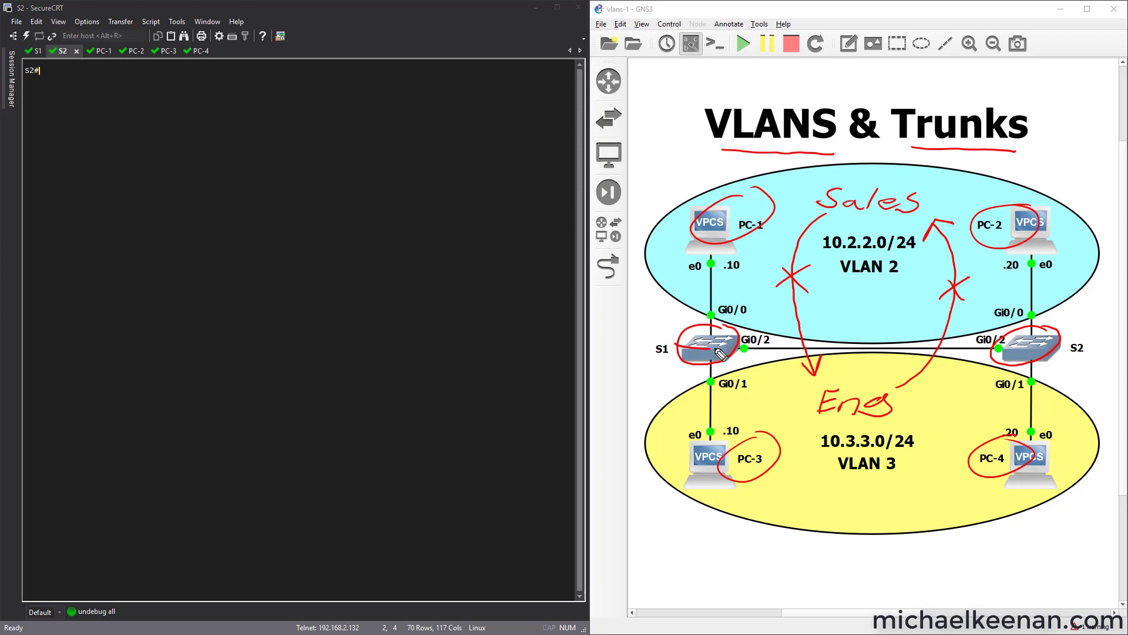
Draw a line through switch S2 and handwrite VLAN, Virtual Local Area Network below the yellow ellipse
drag(999, 350, 1068, 350)
mouse_move(661, 548)
mouse_down()
mouse_move(803, 568)
mouse_move(815, 556)
mouse_move(903, 564)
mouse_move(985, 544)
mouse_move(676, 530)
mouse_move(727, 517)
mouse_up()
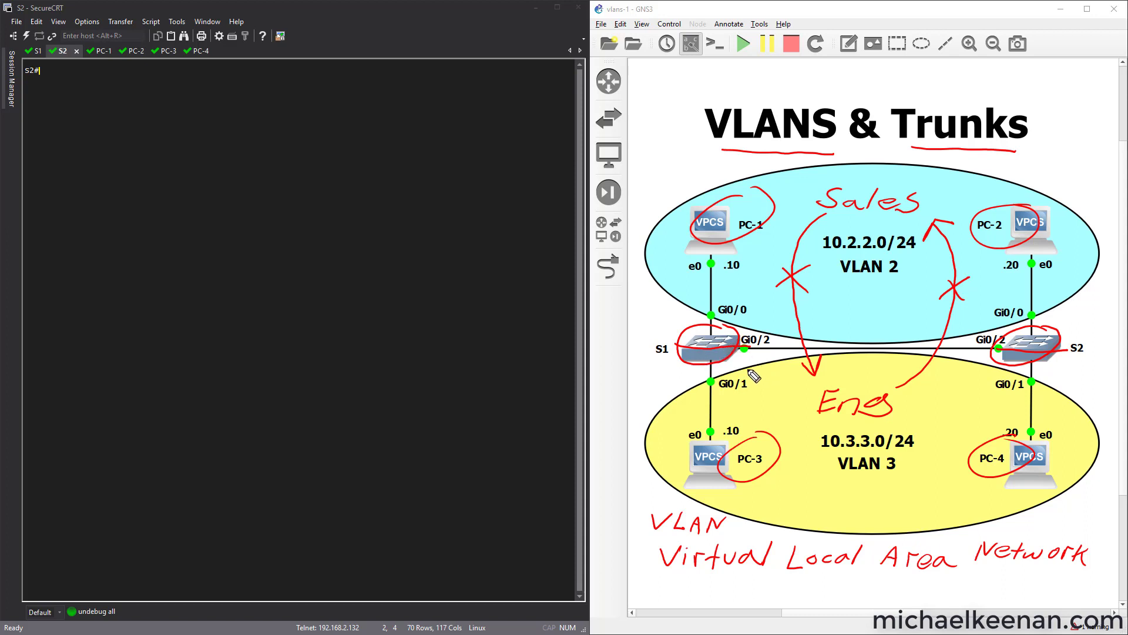
Handwrite VLAN1 below switch S1 and below switch S2
mouse_move(646, 371)
mouse_down()
mouse_move(650, 387)
mouse_move(656, 370)
mouse_up()
mouse_move(661, 370)
mouse_down()
mouse_move(682, 386)
mouse_move(698, 369)
mouse_up()
drag(707, 371, 700, 388)
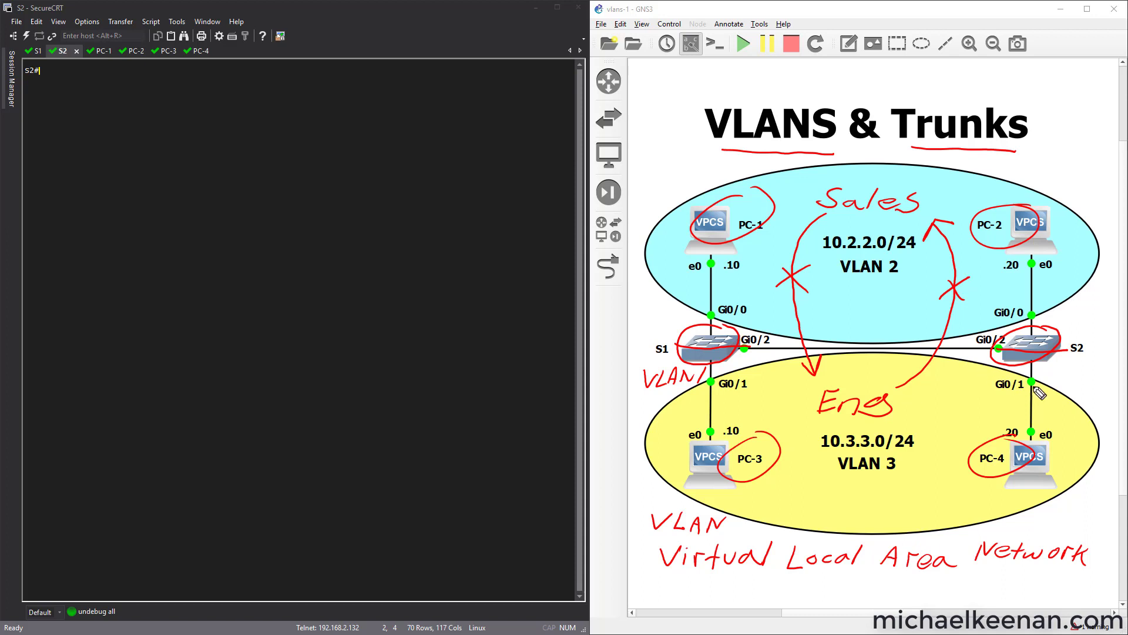
mouse_move(1042, 370)
mouse_down()
mouse_move(1066, 371)
mouse_move(1066, 385)
mouse_move(1100, 388)
mouse_up()
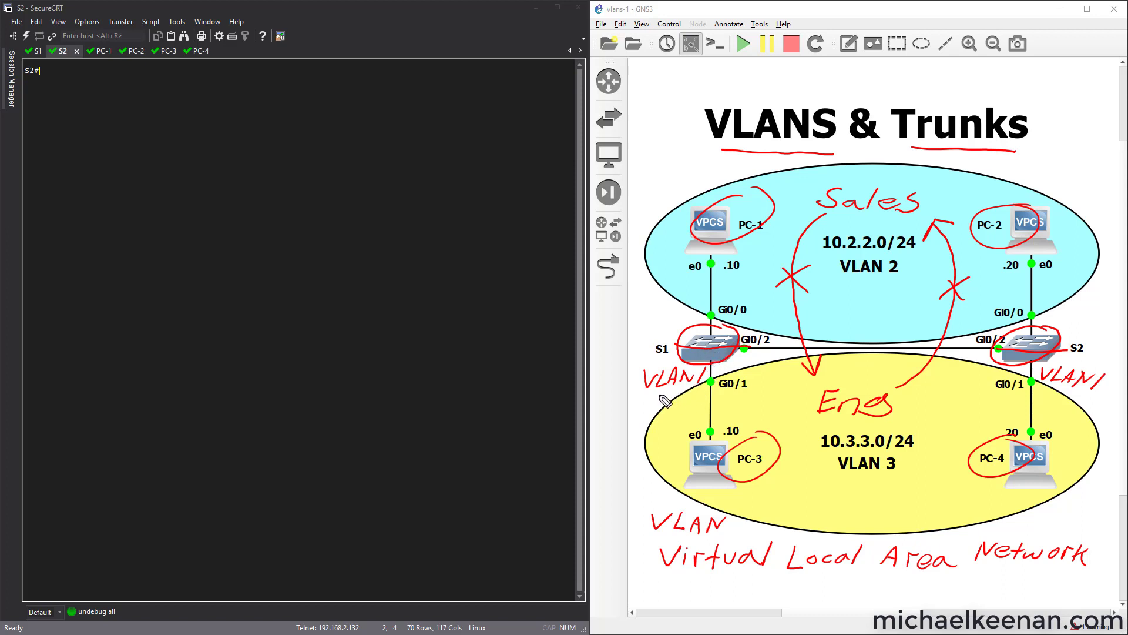
Underline VLAN1 under S1, VLAN 2 and VLAN 3, and mark S1's ports Gi0/0, Gi0/1 and Gi0/2
drag(647, 394, 703, 393)
drag(844, 280, 884, 283)
drag(844, 474, 897, 472)
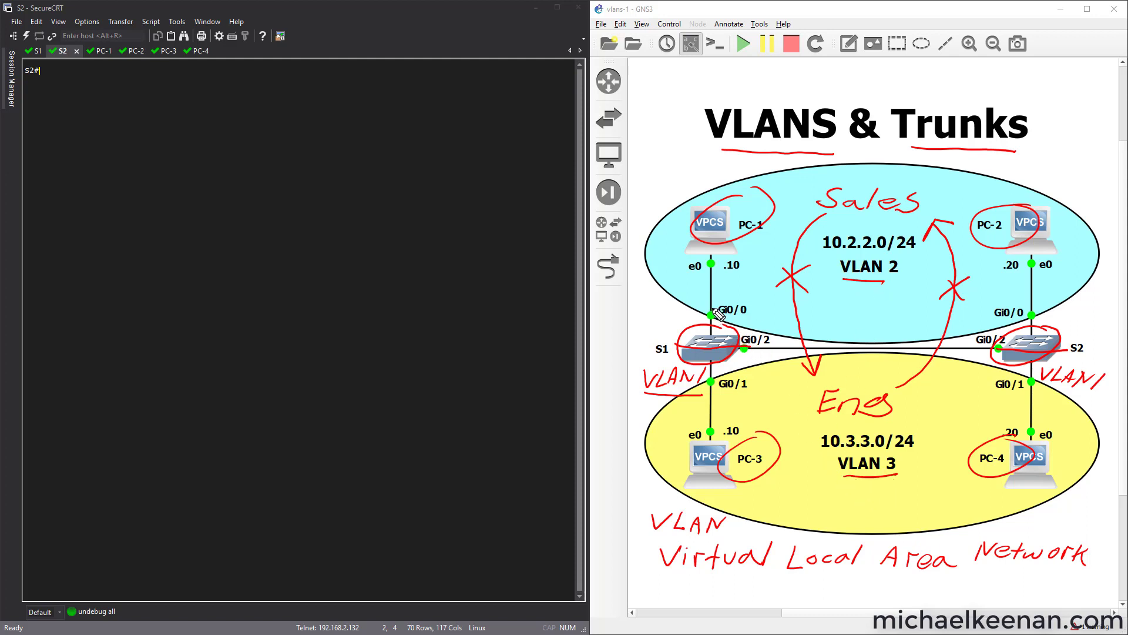
drag(716, 311, 719, 311)
mouse_move(717, 370)
mouse_down()
mouse_move(703, 373)
mouse_move(718, 389)
mouse_up()
mouse_move(756, 329)
mouse_down()
mouse_move(770, 341)
mouse_move(744, 348)
mouse_move(758, 326)
mouse_up()
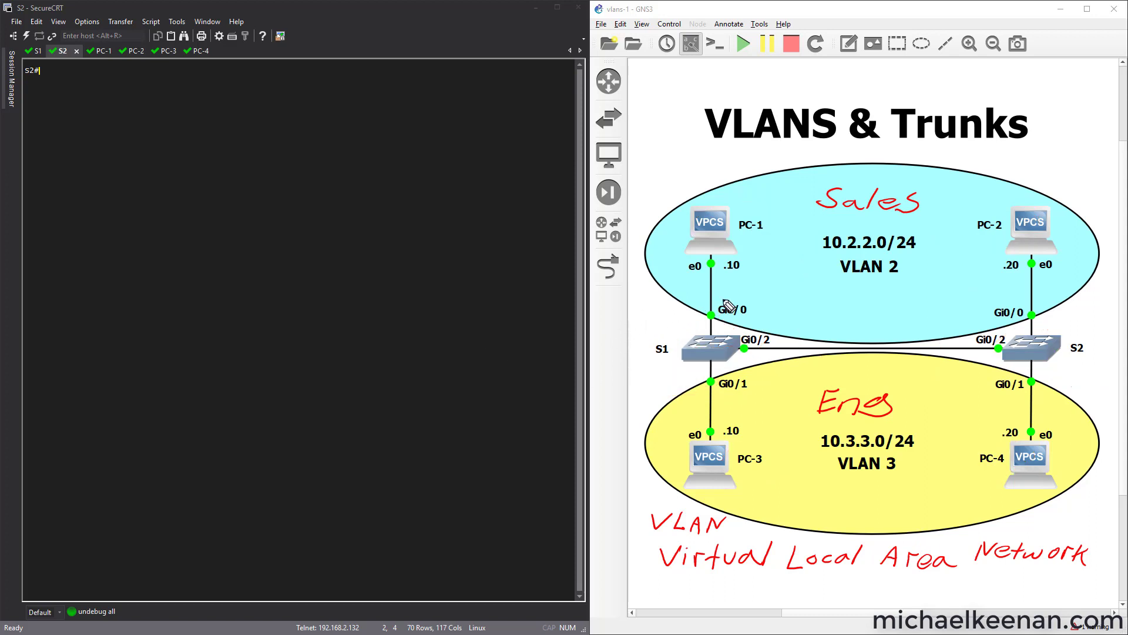
Handwrite the numbered notes 1. Eff and 2. Sec below the VLAN 2 label
mouse_move(805, 279)
mouse_down()
mouse_move(831, 304)
mouse_move(827, 284)
mouse_move(837, 299)
mouse_move(876, 285)
mouse_up()
click(809, 295)
click(814, 321)
drag(794, 311, 858, 324)
drag(873, 312, 873, 324)
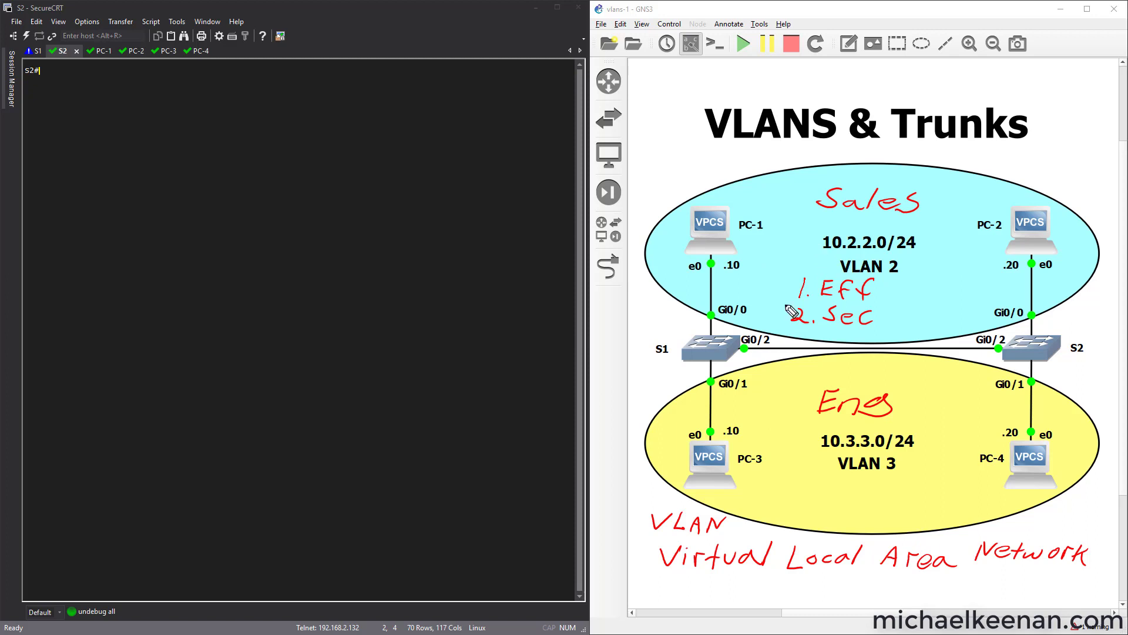
drag(786, 290, 797, 299)
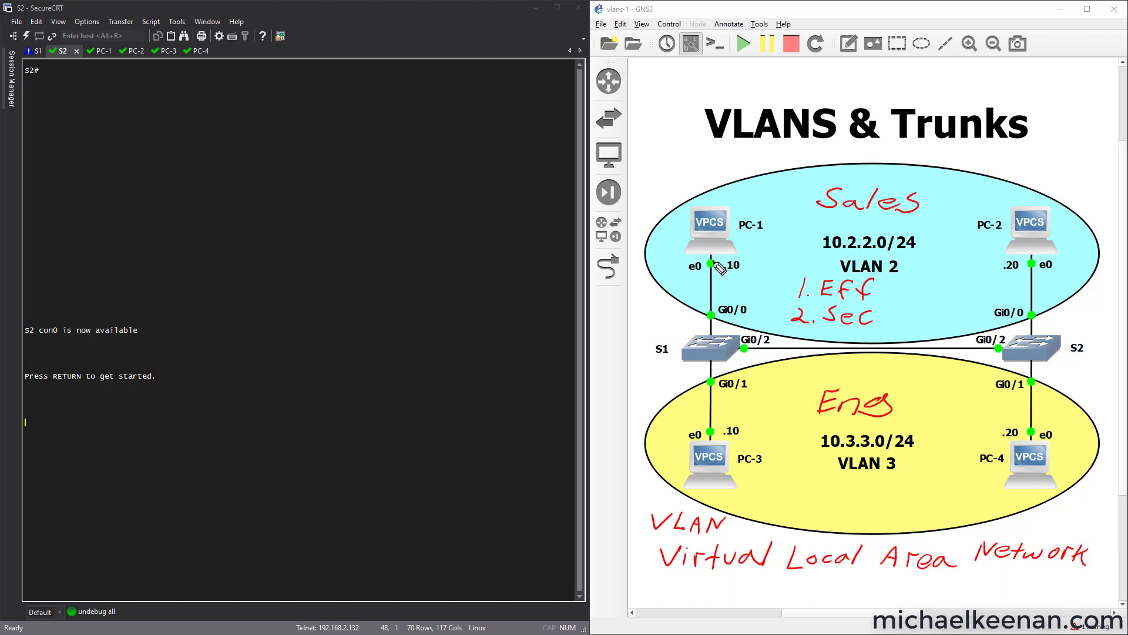
Draw arrows from PC-1 through S1 to Gi0/1 and Gi0/2, circle Gi0/0 and Gi0/1, and cross out the path to Gi0/1
mouse_move(712, 263)
mouse_down()
mouse_move(713, 322)
mouse_move(741, 349)
mouse_move(767, 352)
mouse_move(712, 367)
mouse_move(711, 386)
mouse_move(719, 375)
mouse_up()
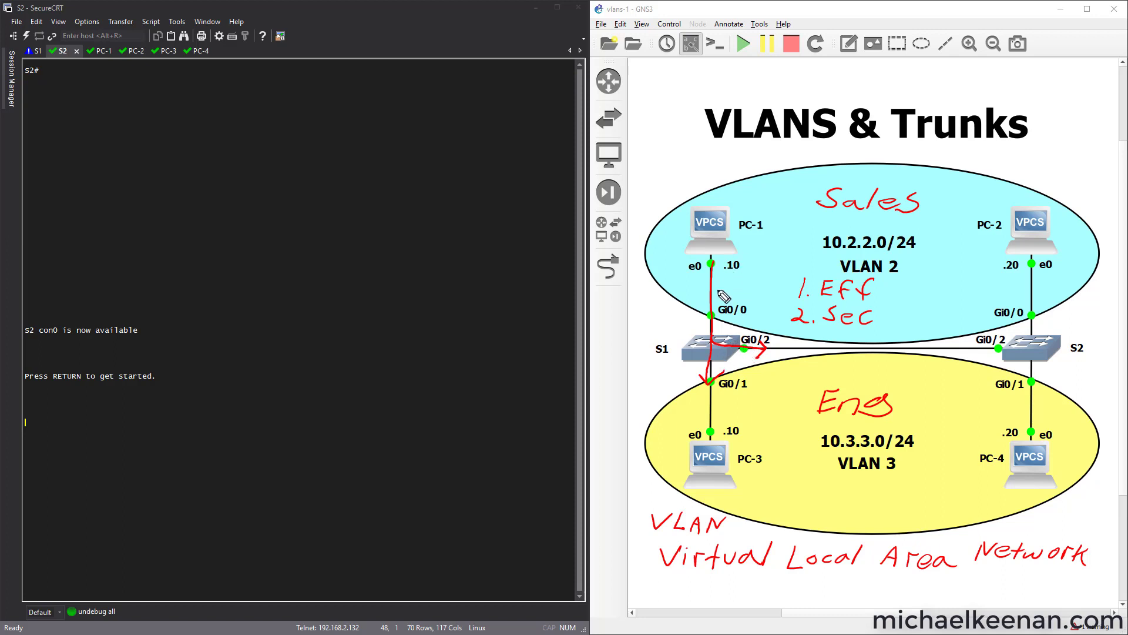
drag(745, 298, 752, 321)
drag(731, 376, 751, 379)
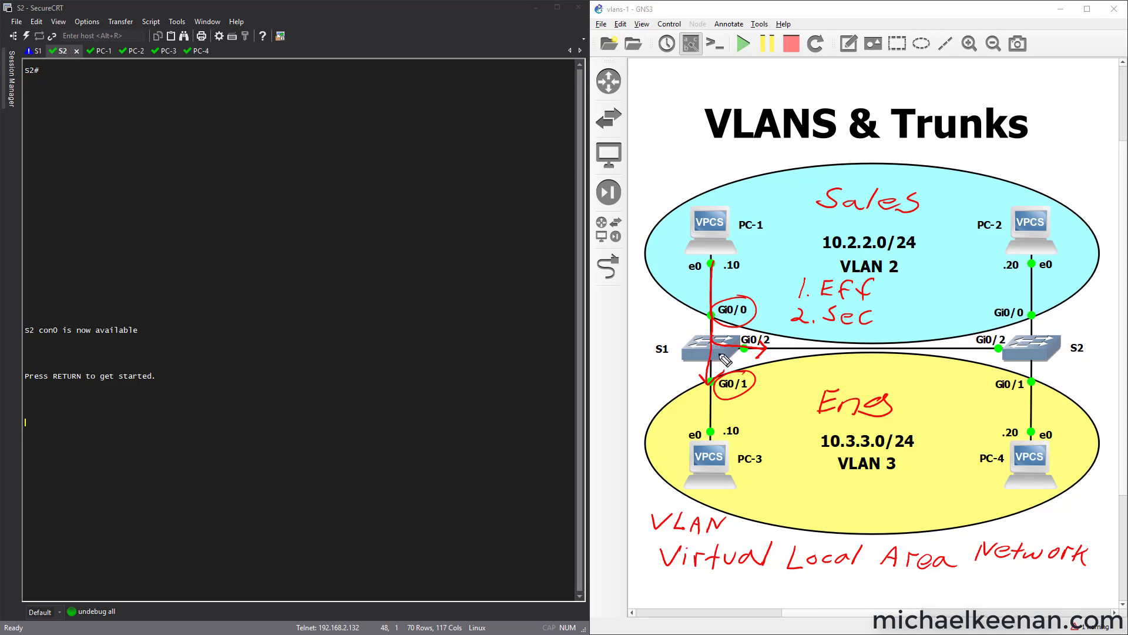
mouse_move(720, 353)
mouse_down()
mouse_move(697, 370)
mouse_move(721, 370)
mouse_up()
Switch to the S1 console session and enter global configuration mode
click(36, 50)
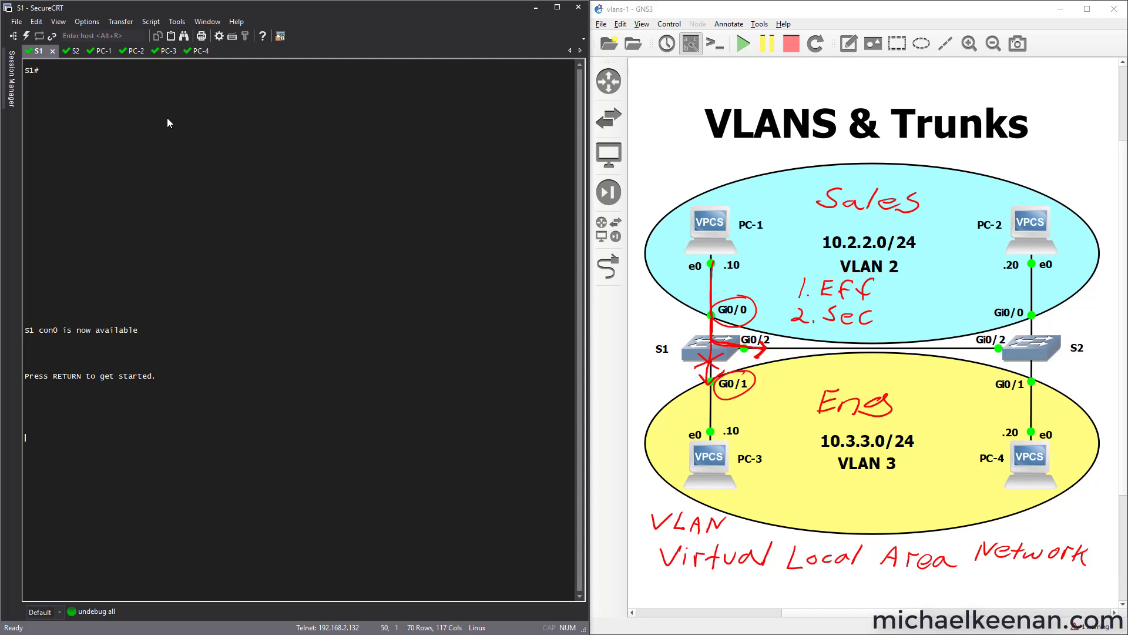
key(Return)
key(Return)
text(en)
key(Return)
text(con)
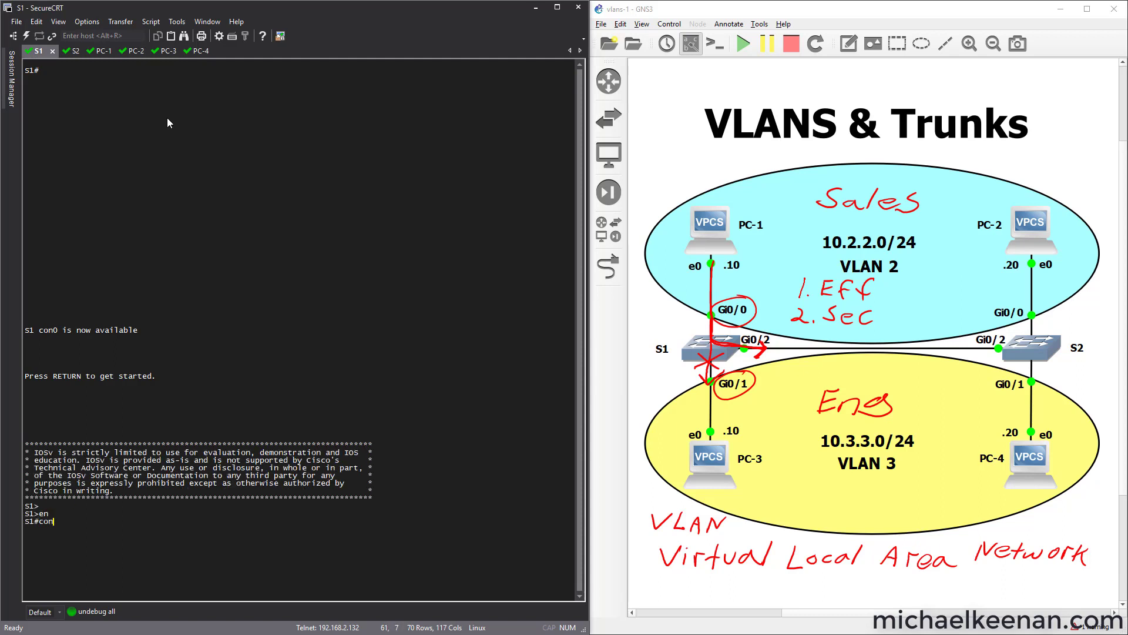
text(f t)
key(Return)
key(Return)
text(int)
key(Tab)
text(g)
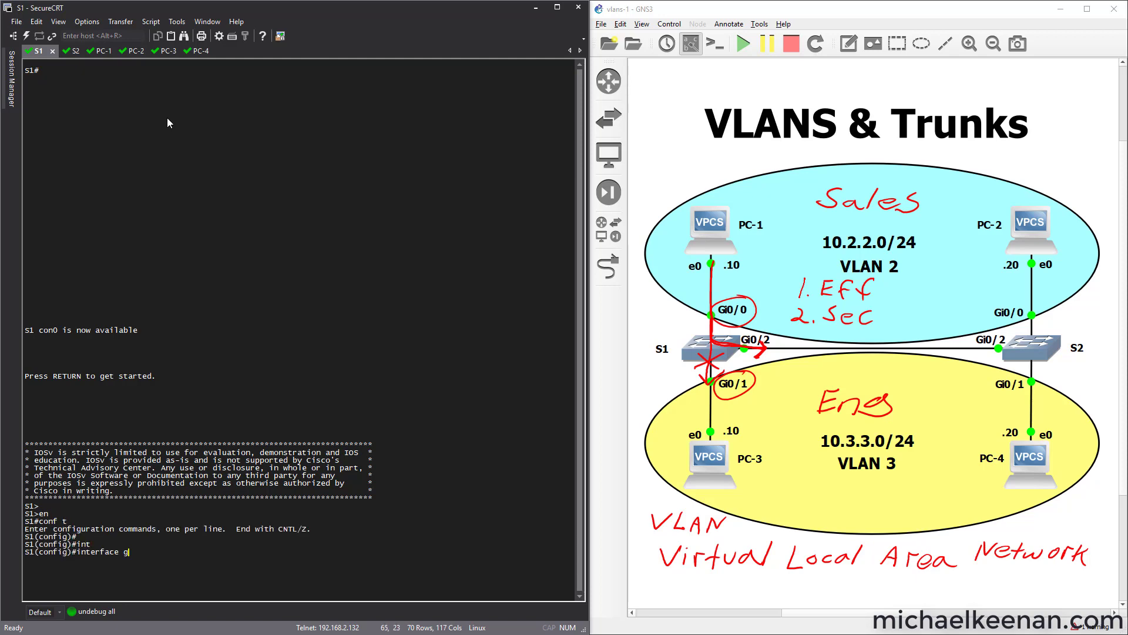
text(ig)
key(Tab)
text(0)
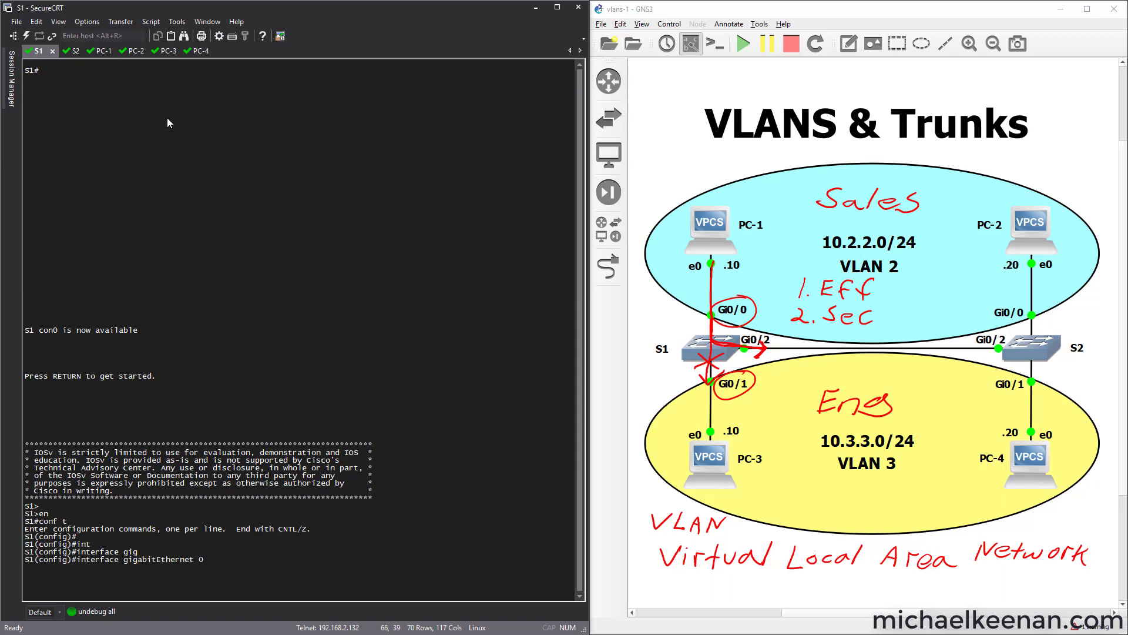
key(BackSpace)
key(BackSpace)
key(BackSpace)
key(BackSpace)
key(BackSpace)
key(BackSpace)
key(BackSpace)
key(BackSpace)
key(BackSpace)
key(BackSpace)
key(BackSpace)
key(BackSpace)
key(BackSpace)
key(BackSpace)
key(BackSpace)
key(BackSpace)
key(BackSpace)
key(BackSpace)
key(BackSpace)
key(BackSpace)
key(BackSpace)
key(BackSpace)
key(BackSpace)
key(BackSpace)
key(BackSpace)
key(Return)
Create VLAN 2 on S1 and name it SALES
text(vlan 2)
key(Return)
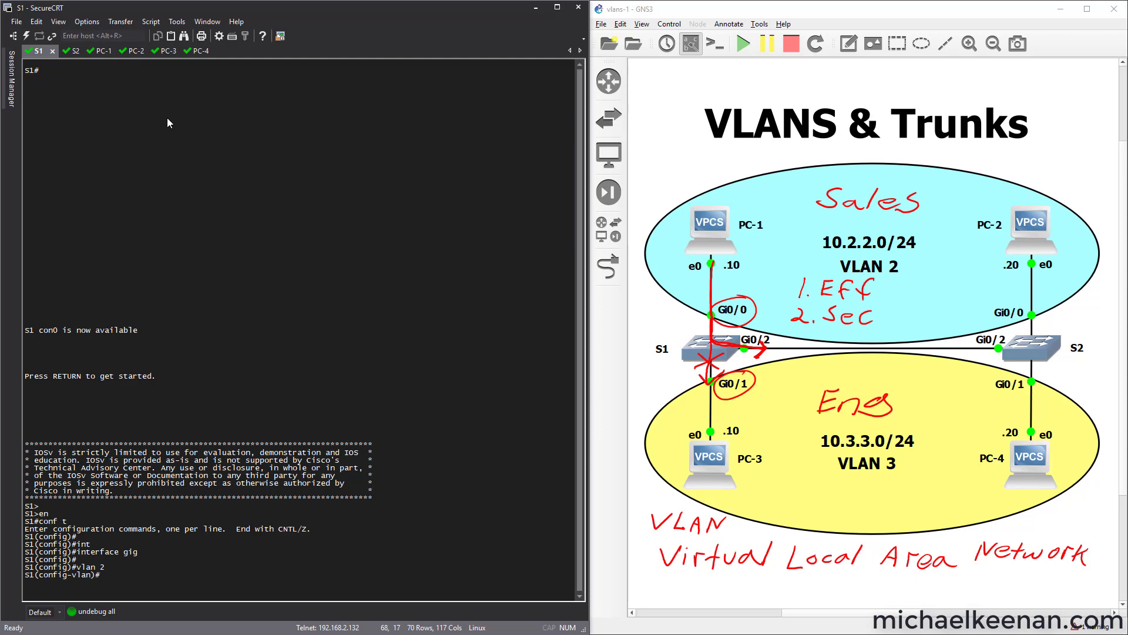
text(name)
key(Caps_Lock)
text(SALES)
key(Return)
key(Caps_Lock)
Create VLAN 3 on S1 and name it ENG
key(Up)
key(Up)
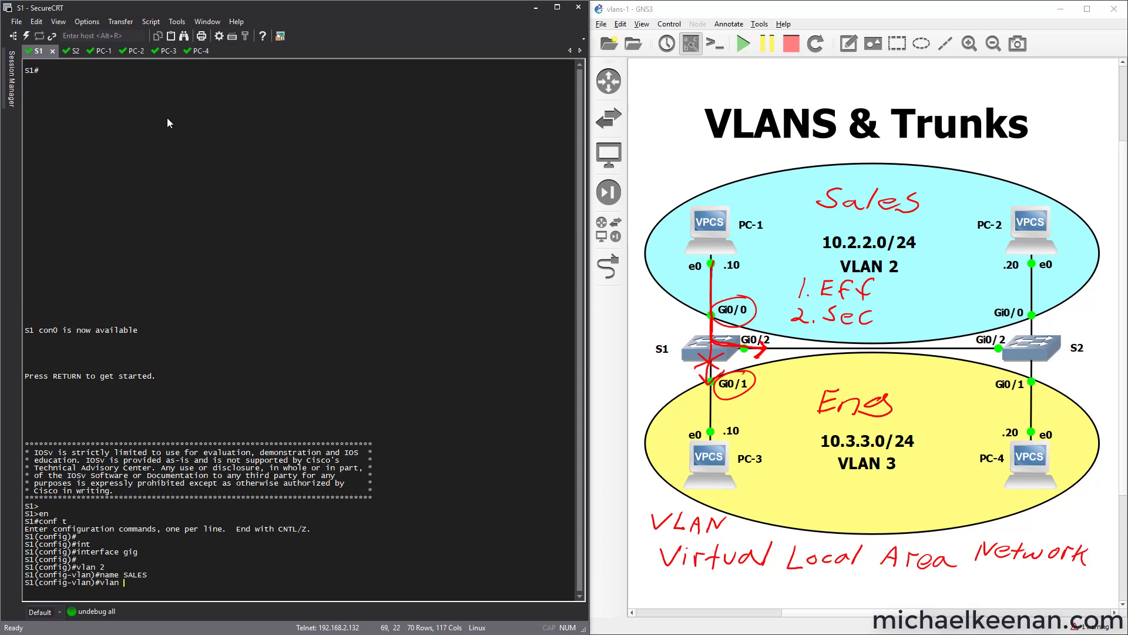
text(3)
key(Return)
key(Return)
key(Caps_Lock)
text(NAME)
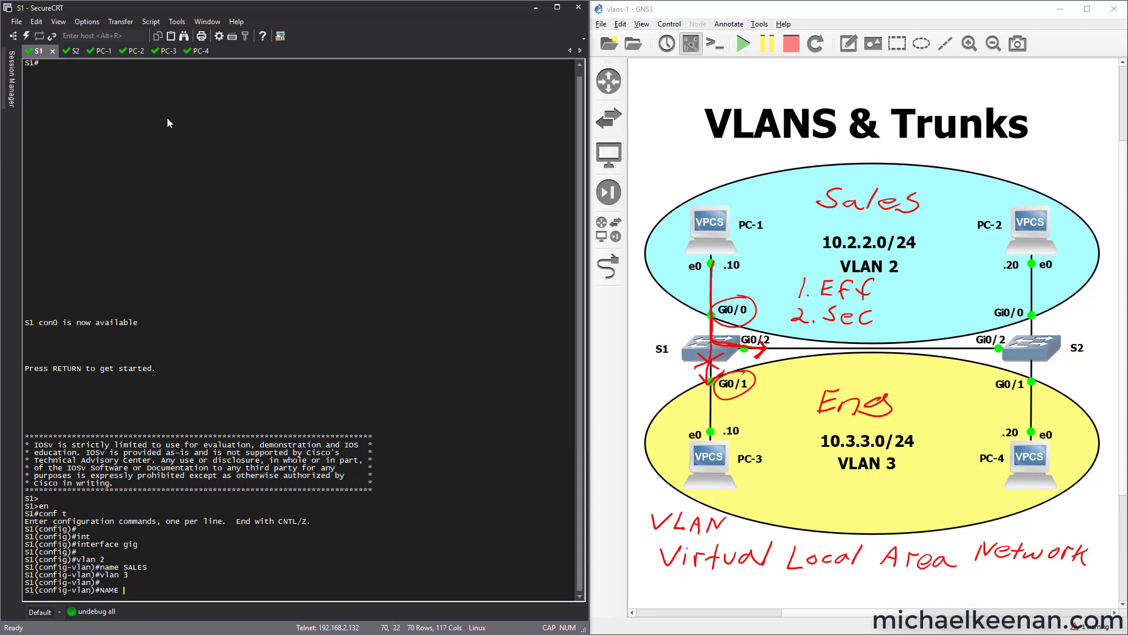
text( ENG)
key(Return)
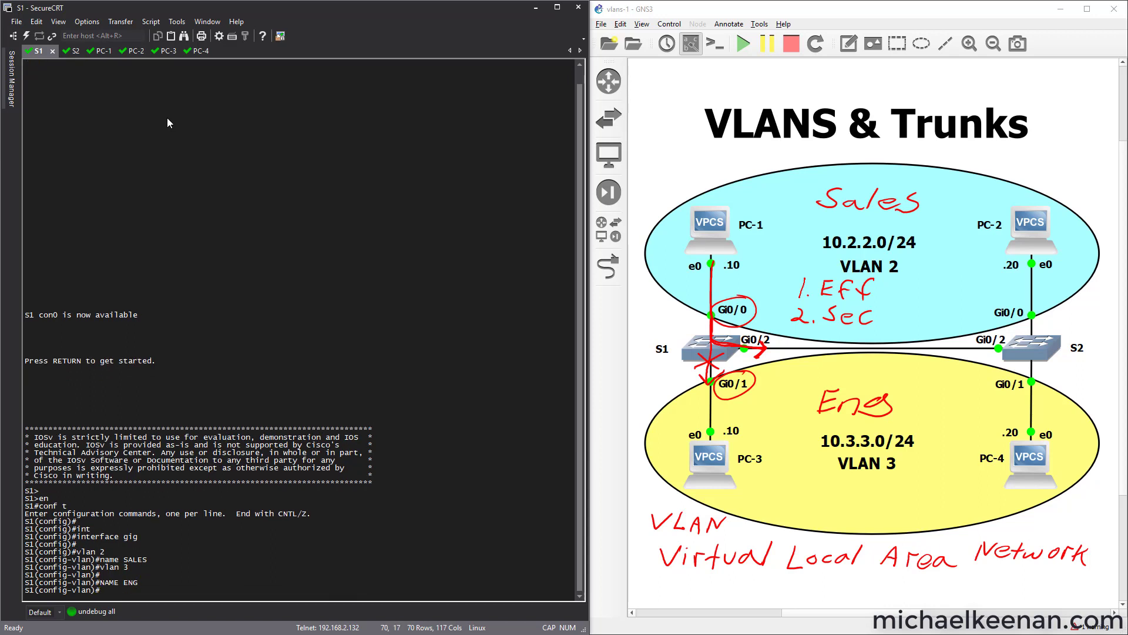
key(Return)
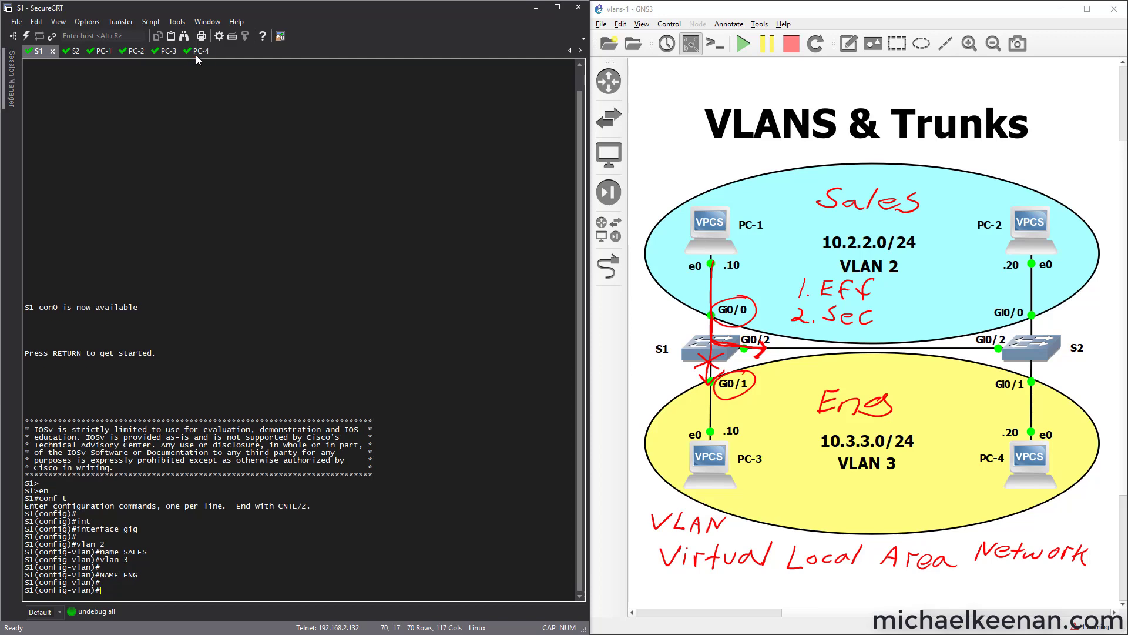
Switch to the S2 console session and enter privileged mode
click(69, 52)
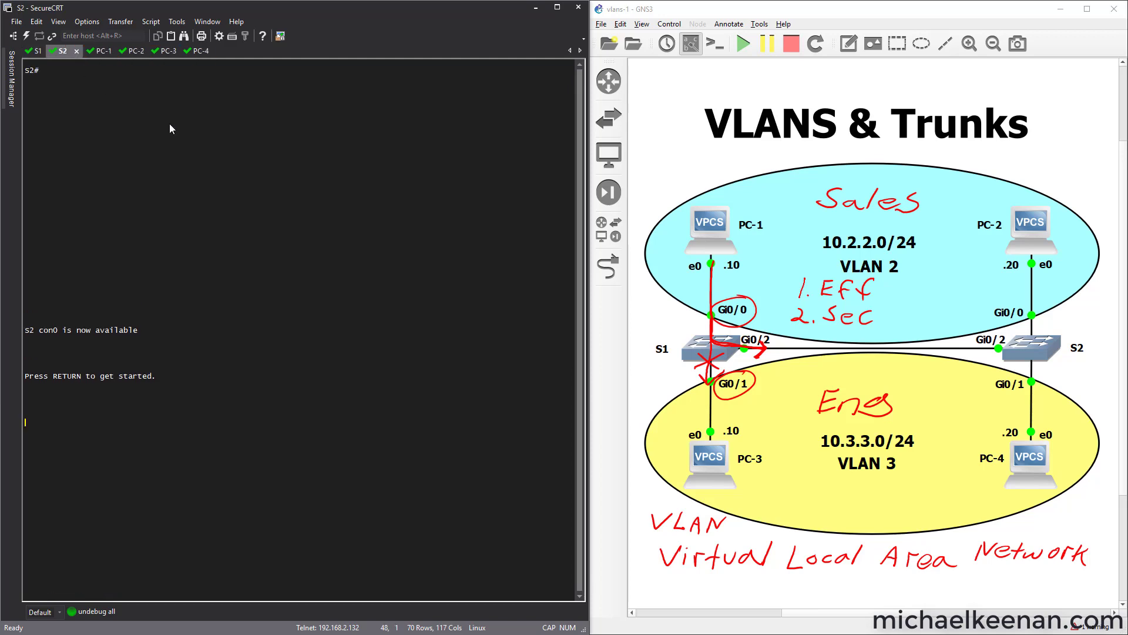
key(Return)
key(Return)
text(en)
key(Return)
text(conf t)
key(Return)
text(int)
key(Tab)
text(gig)
key(Tab)
text(0/0)
key(Return)
text(end)
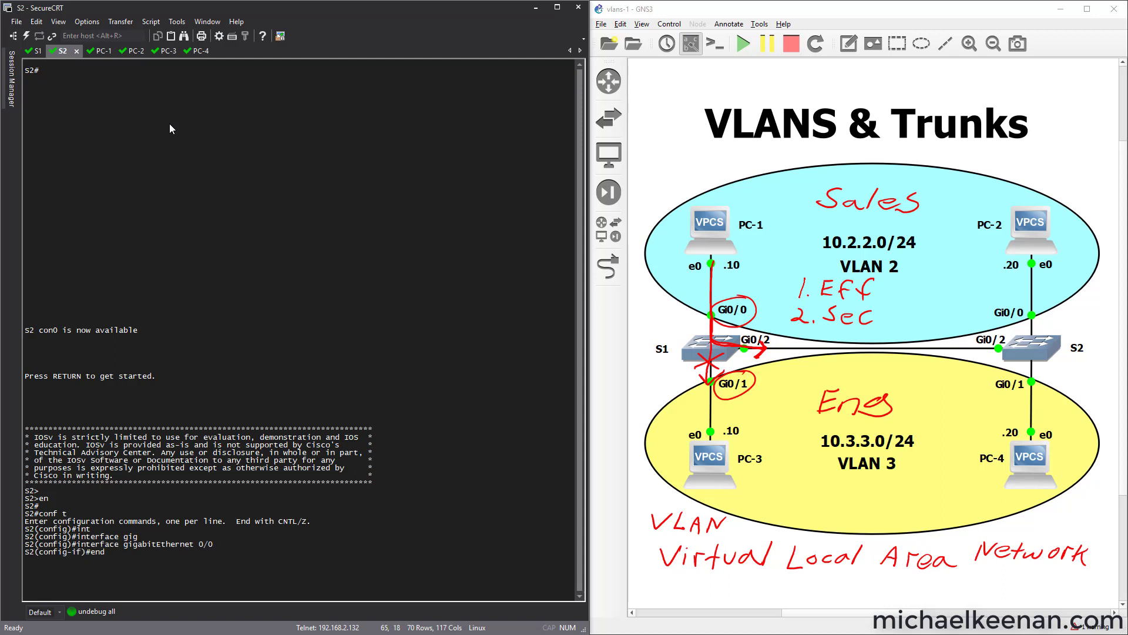
key(Return)
key(Return)
Enter global configuration mode on S2 and create VLAN 2 with the name SALES
text(conf t)
key(Return)
text(vlan 2)
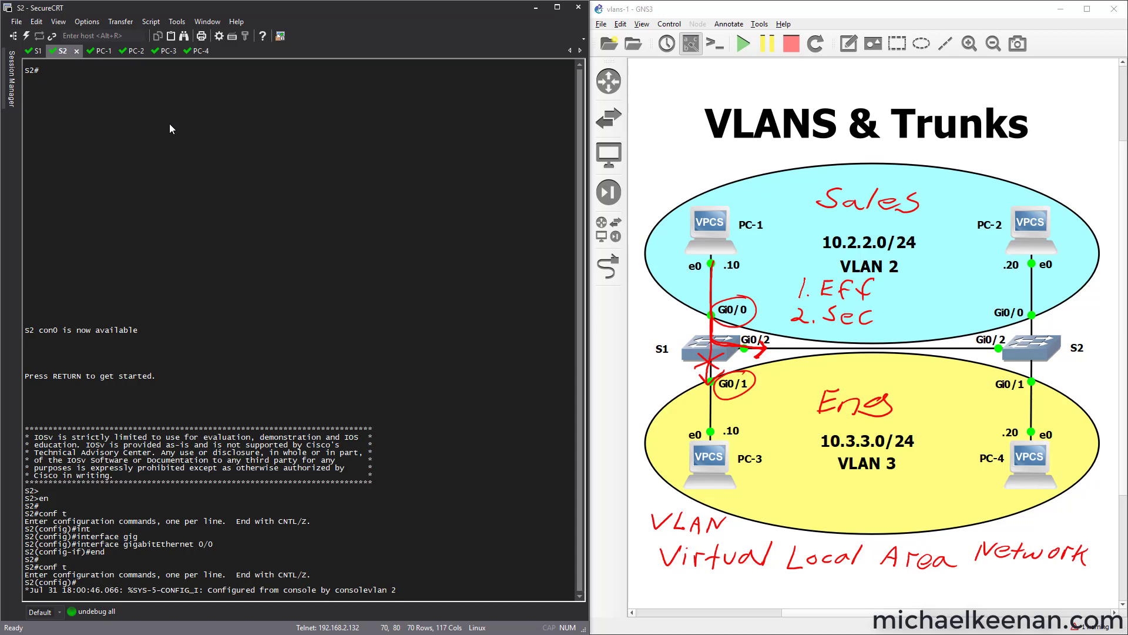
key(Return)
key(Return)
key(Return)
text(name)
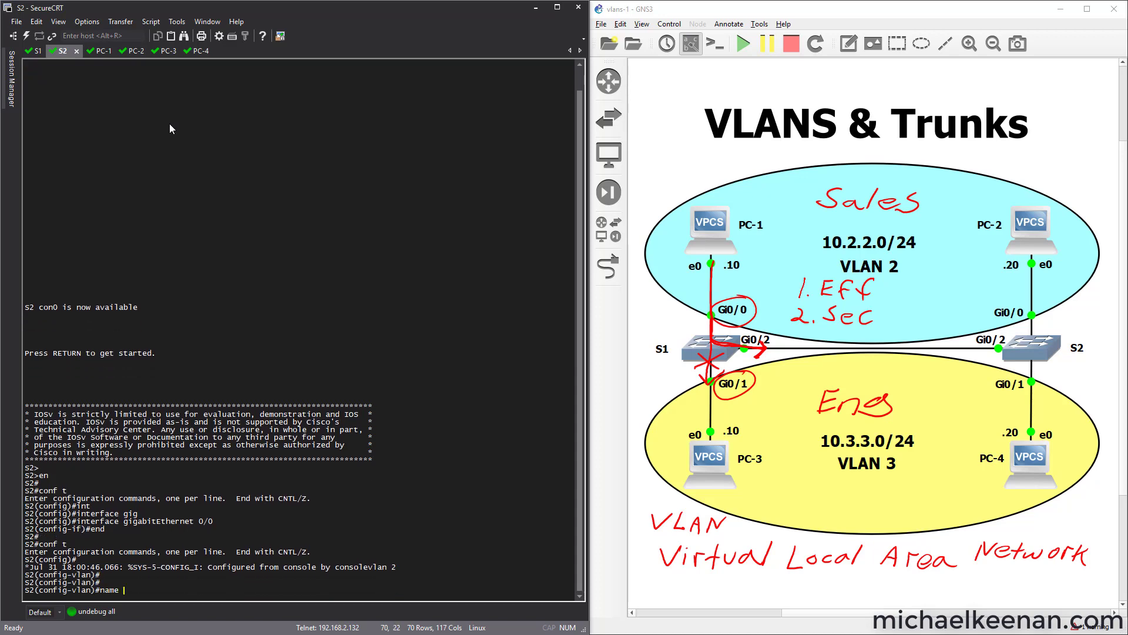
key(Caps_Lock)
text(SALES)
key(Return)
Create VLAN 3 on S2 with the name ENG and return to global configuration mode
text(vlan 2)
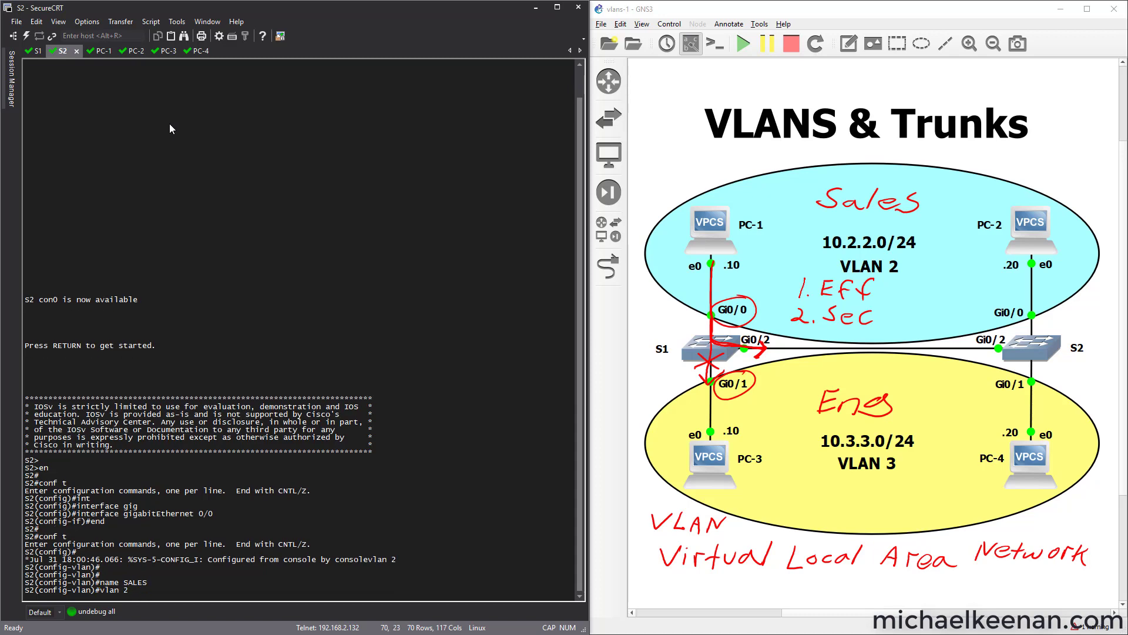
key(BackSpace)
text(3)
key(Return)
key(Caps_Lock)
text(name)
key(Caps_Lock)
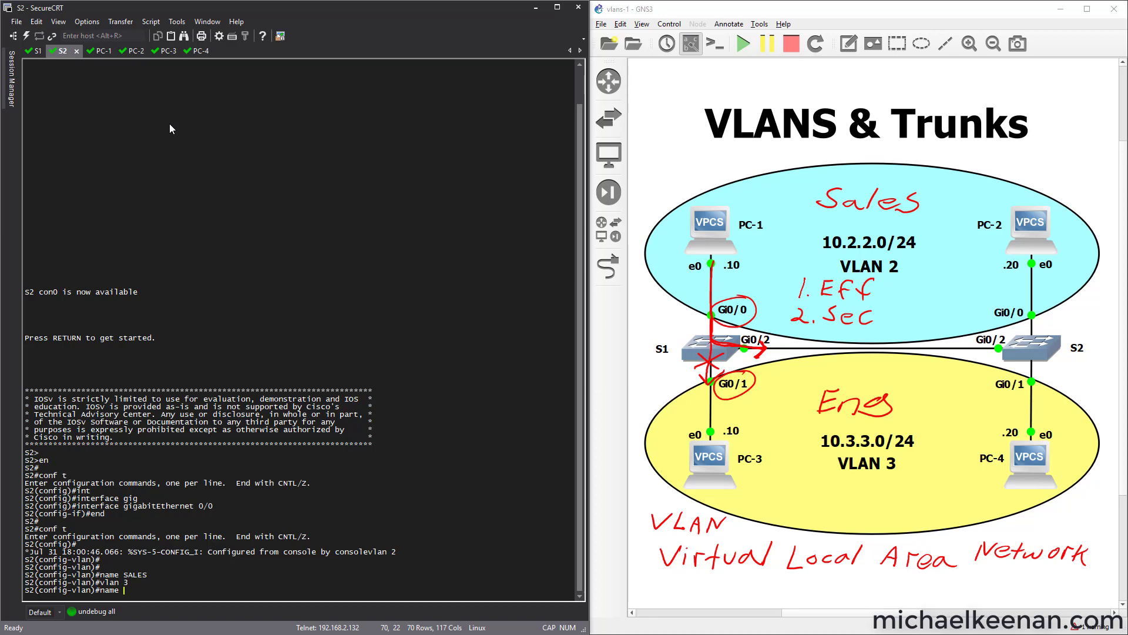
text(ENG)
key(Return)
key(Return)
key(Return)
key(Return)
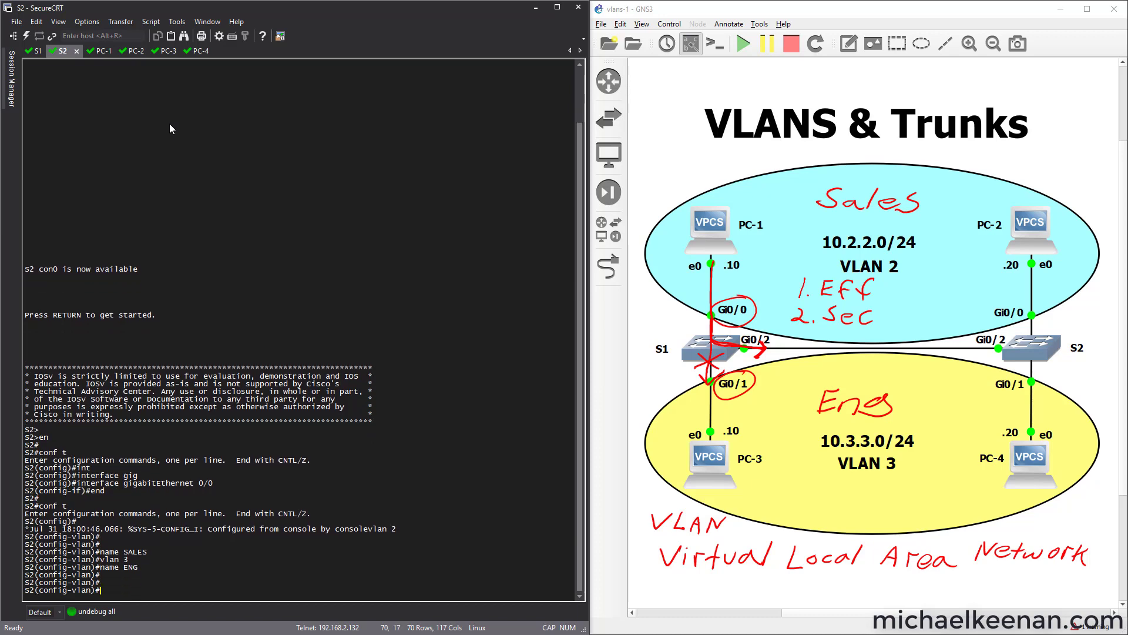
text(EXIT)
key(Return)
key(Caps_Lock)
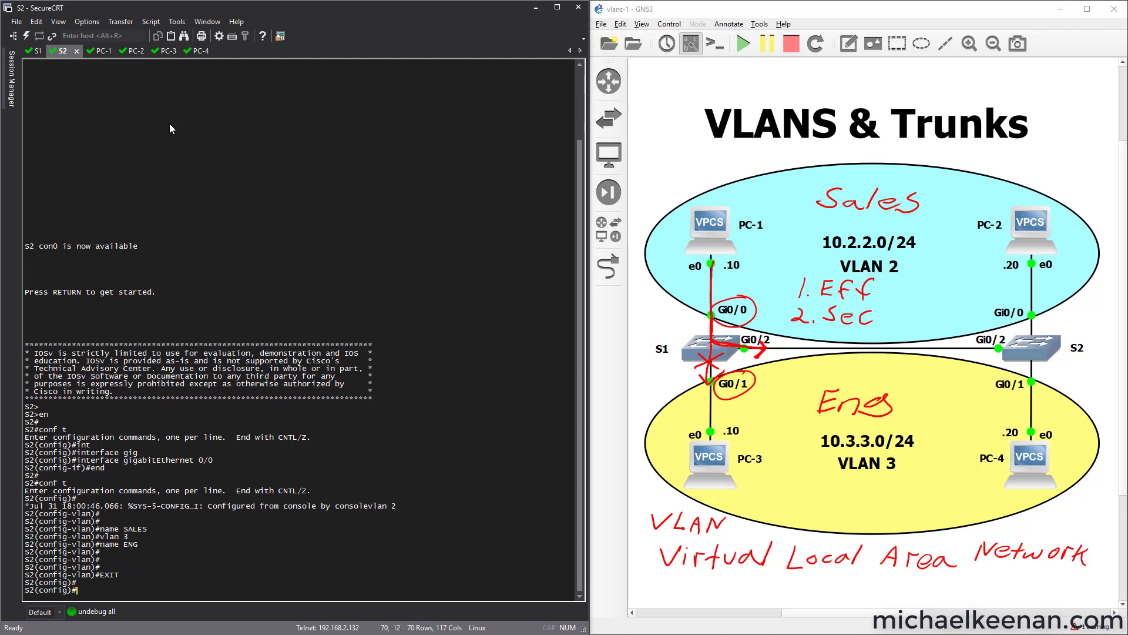
Set interface GigabitEthernet 0/0 on S2 to switchport access mode
text(int)
key(Tab)
text(gig)
key(Tab)
text(0/0)
key(Return)
text(sw)
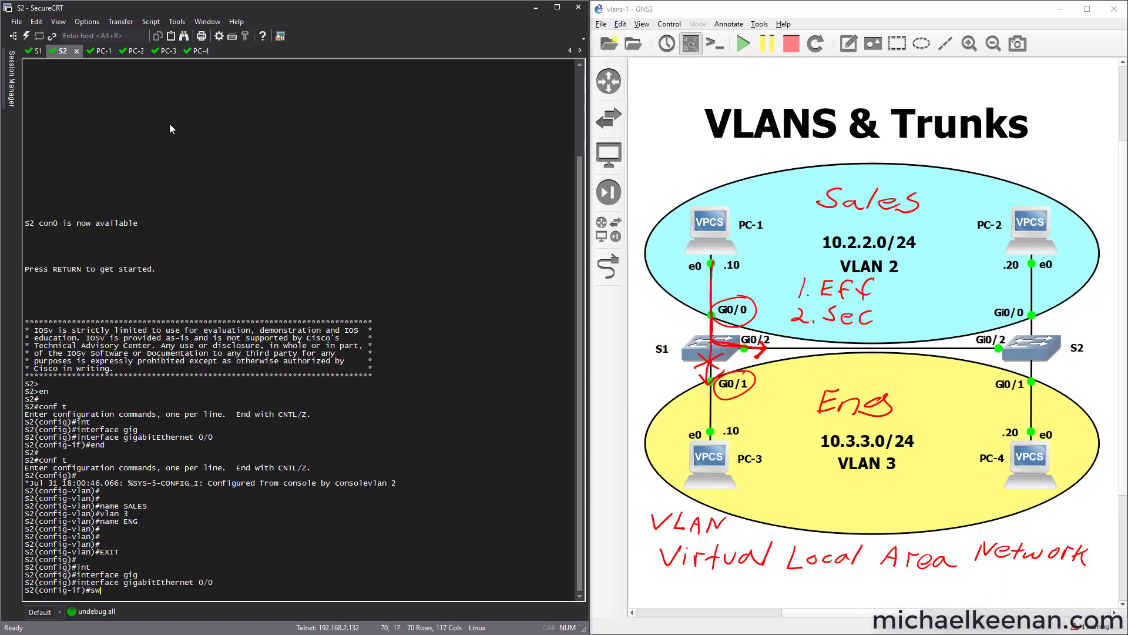
key(Tab)
text(mode acc)
key(Tab)
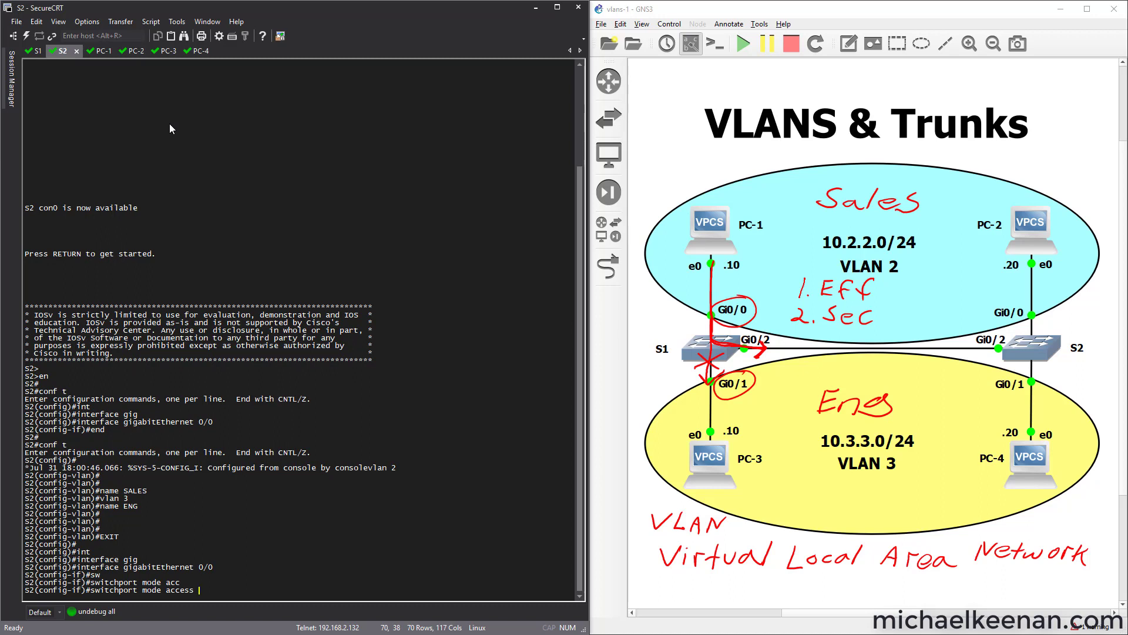
key(Return)
Assign interface GigabitEthernet 0/0 on S2 to access VLAN 2
text(swi)
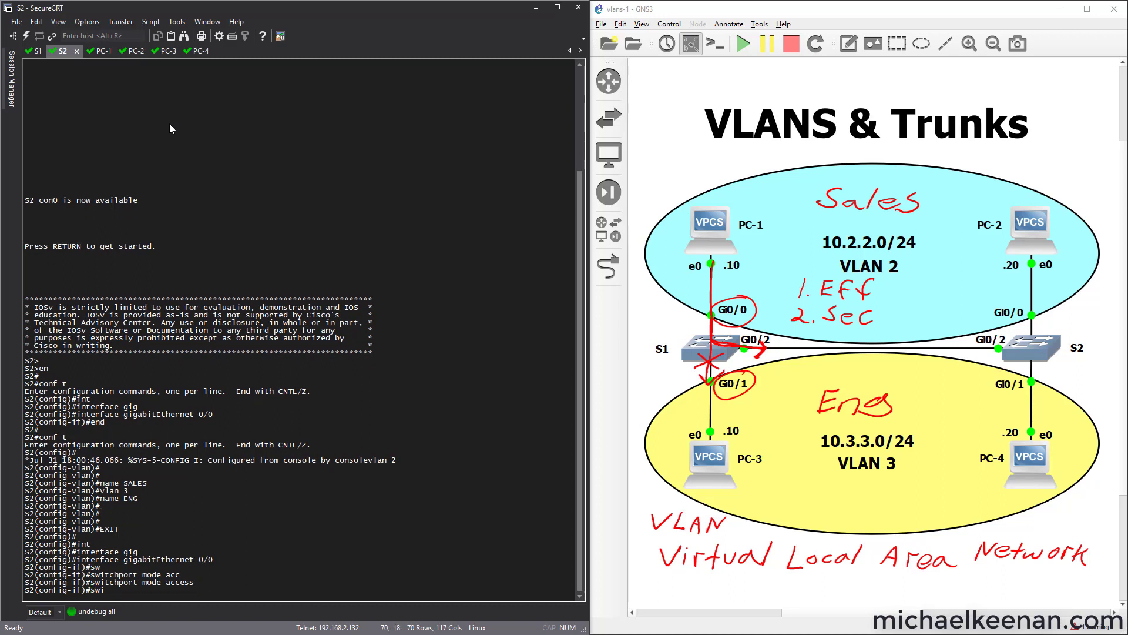
key(Tab)
text(access)
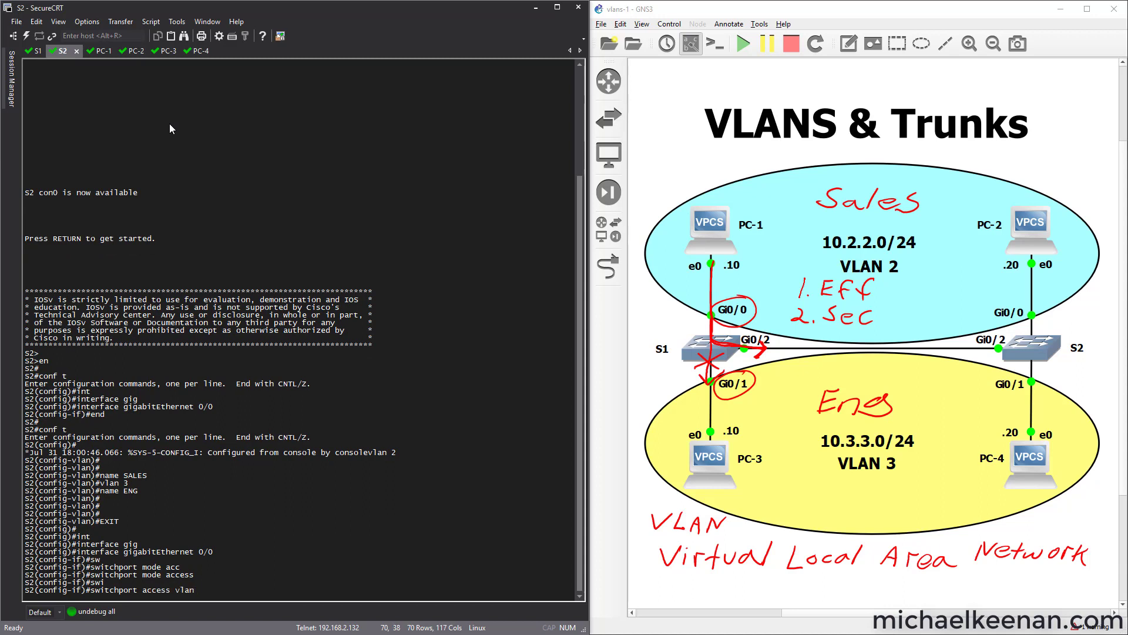
text( vlan 2)
key(Return)
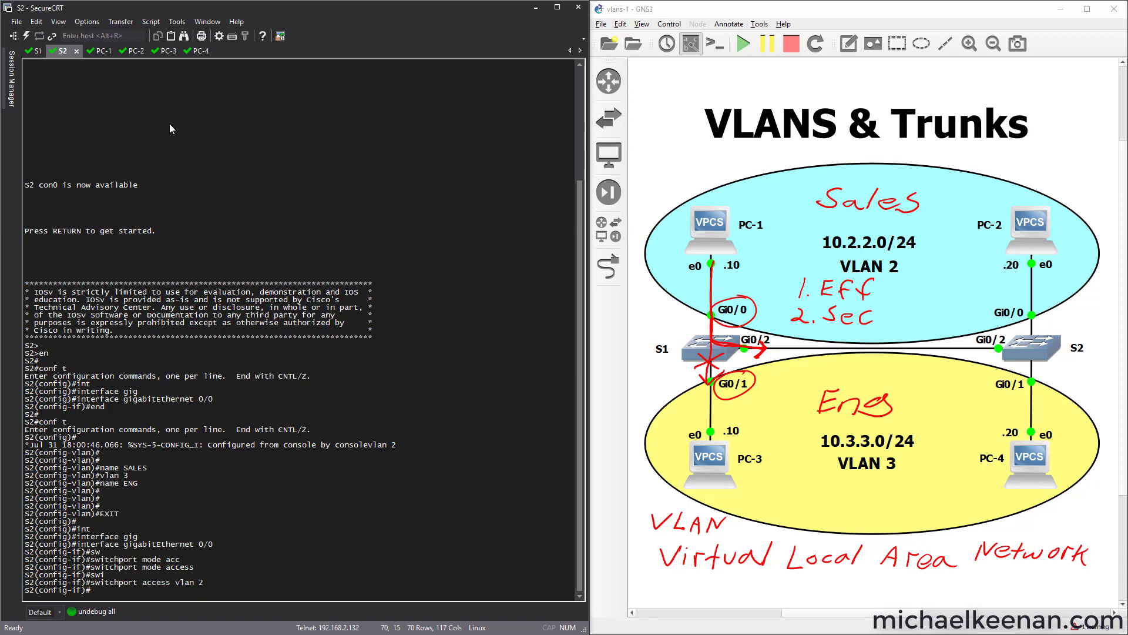
key(Return)
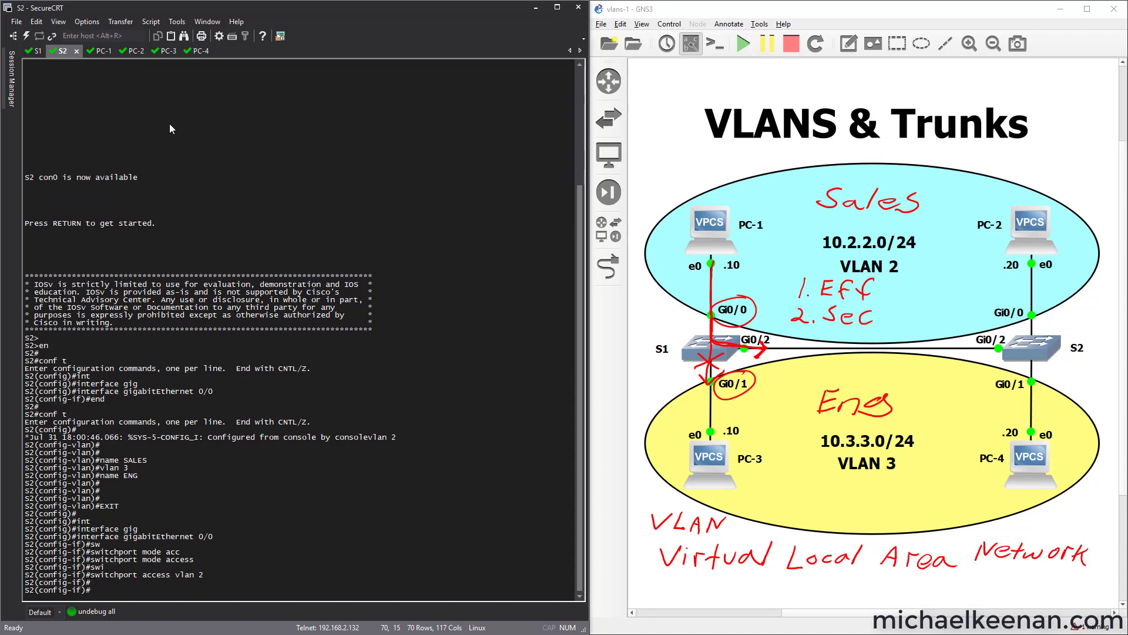
Exit the current interface configuration on S2 and open interface GigabitEthernet 0/1 for configuration
text(int)
key(Tab)
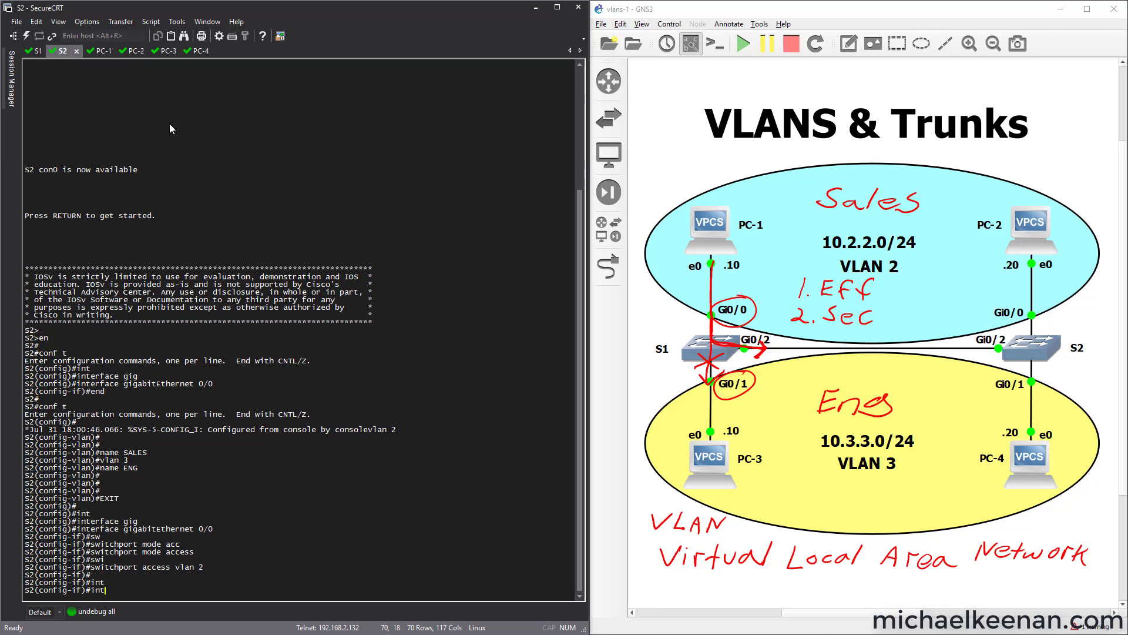
key(BackSpace)
key(BackSpace)
key(BackSpace)
text(exit)
key(Return)
text(int)
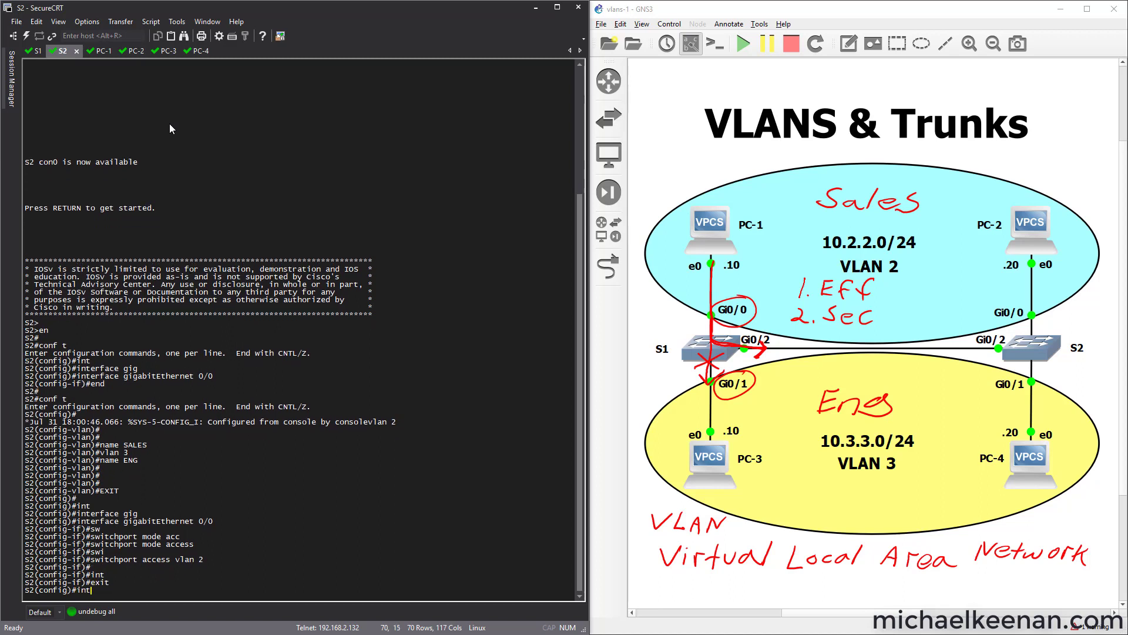
key(Tab)
text(gig)
key(Tab)
text(0/1)
key(Return)
key(Return)
Set interface GigabitEthernet 0/1 on S2 to switchport access mode
text(sw)
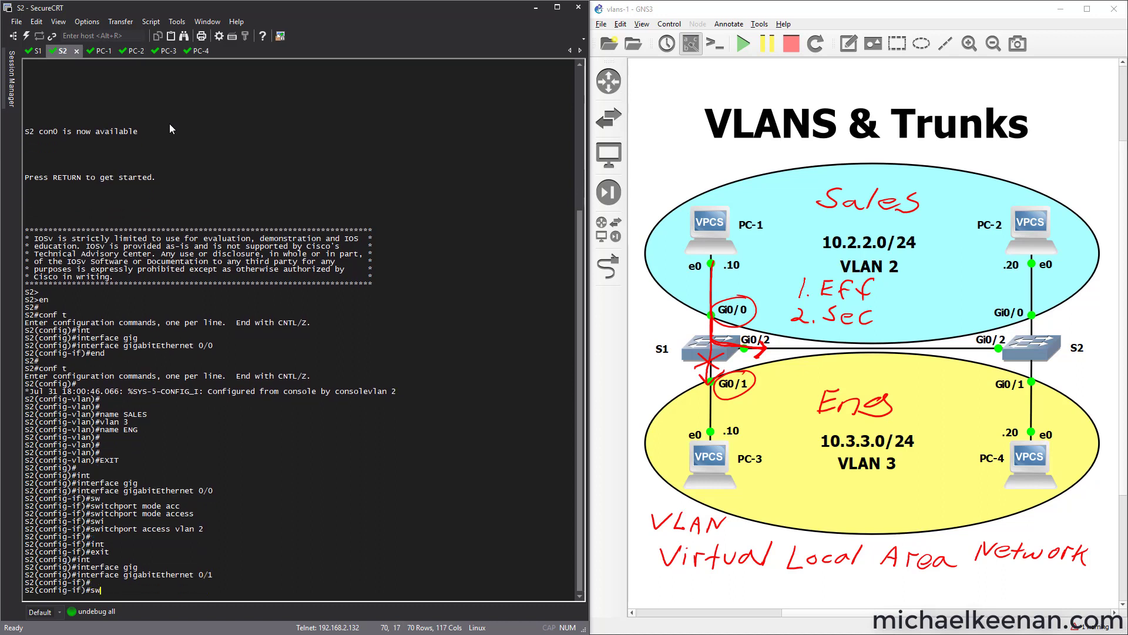
key(Tab)
text(mode access)
key(Tab)
key(Return)
Assign interface GigabitEthernet 0/1 on S2 to access VLAN 3
text(sw)
key(Tab)
text(acc)
key(Tab)
text(vlan)
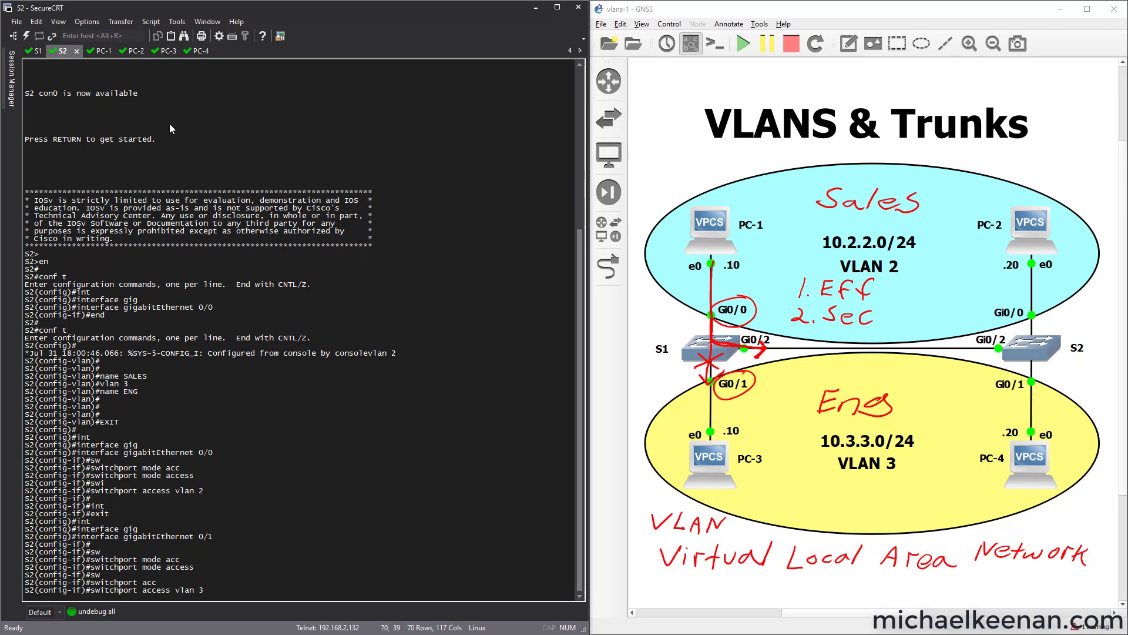
key(Return)
key(Return)
Switch to the S1 console session and exit VLAN configuration to return to global configuration mode
click(36, 51)
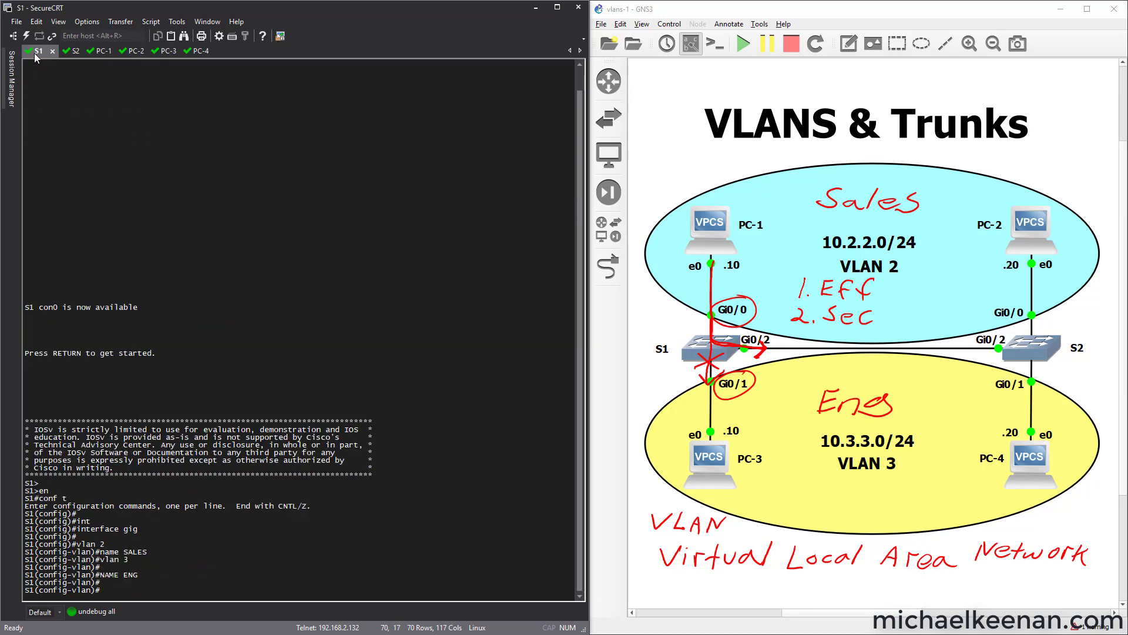
key(Return)
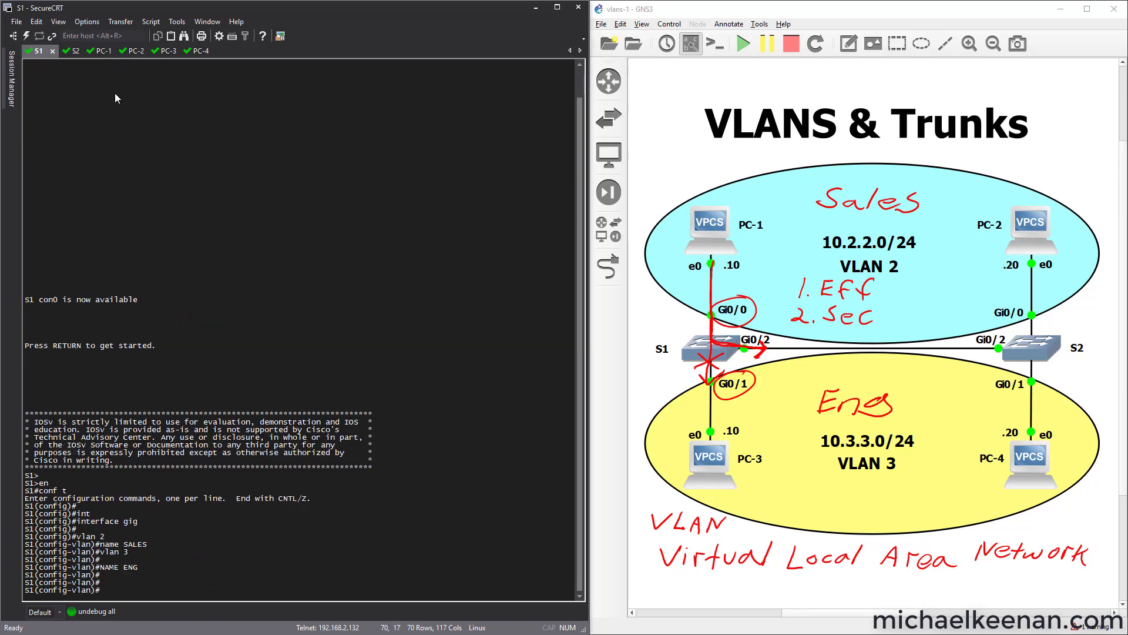
text(exit)
key(Return)
key(Return)
key(Return)
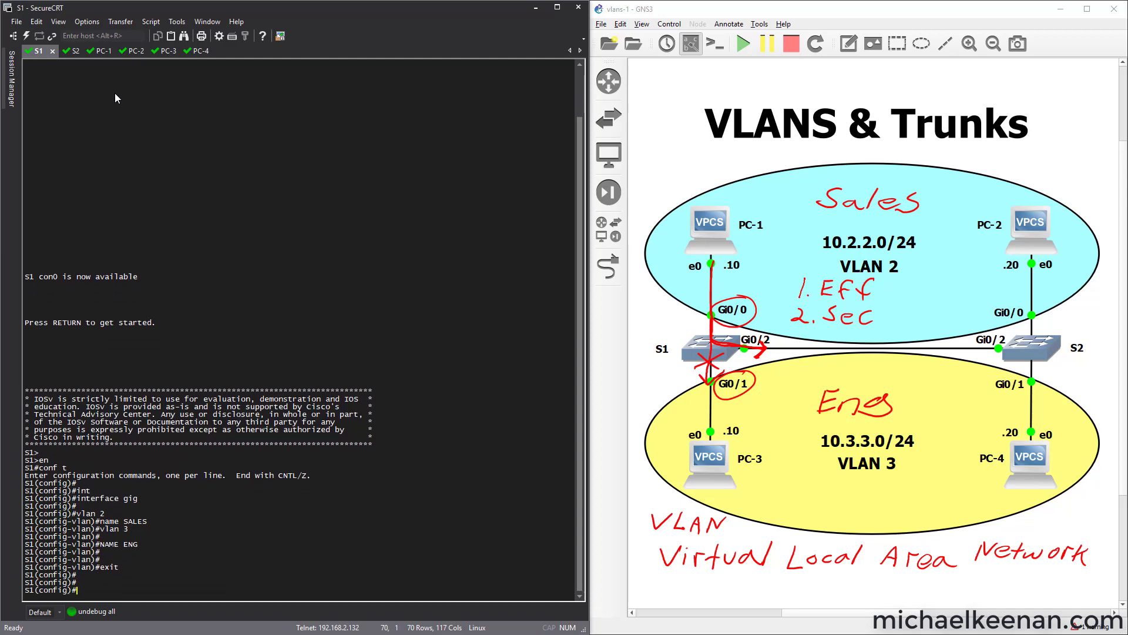
Open interface GigabitEthernet 0/0 on S1 and set it to switchport access mode
text(int)
key(Tab)
text(gig)
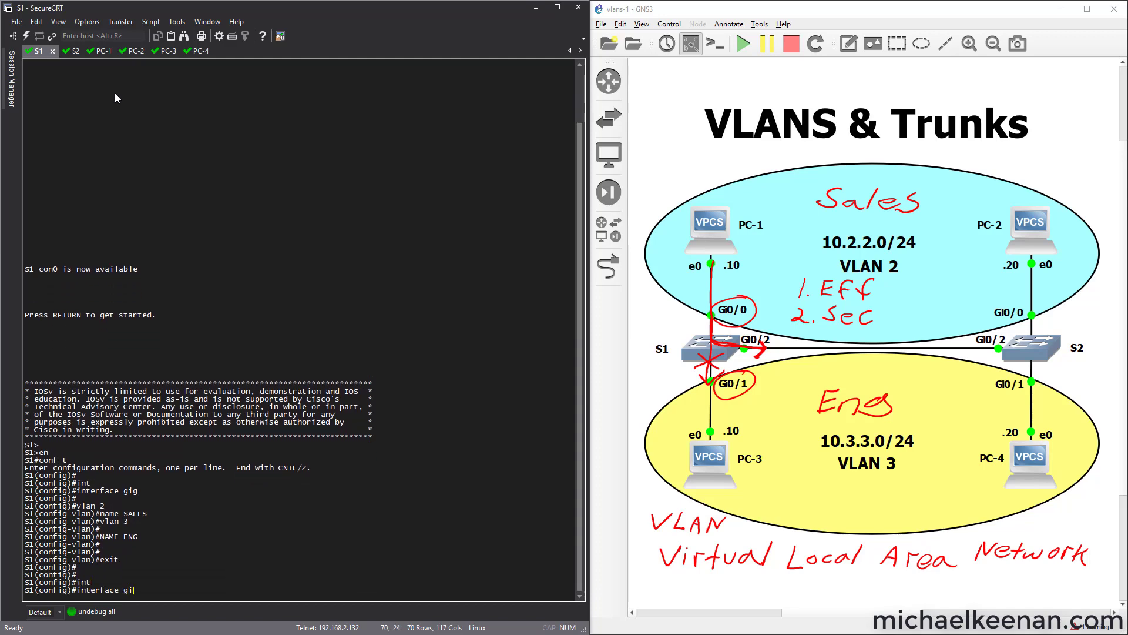
key(Tab)
text(0/0)
key(Return)
text(sw)
key(Tab)
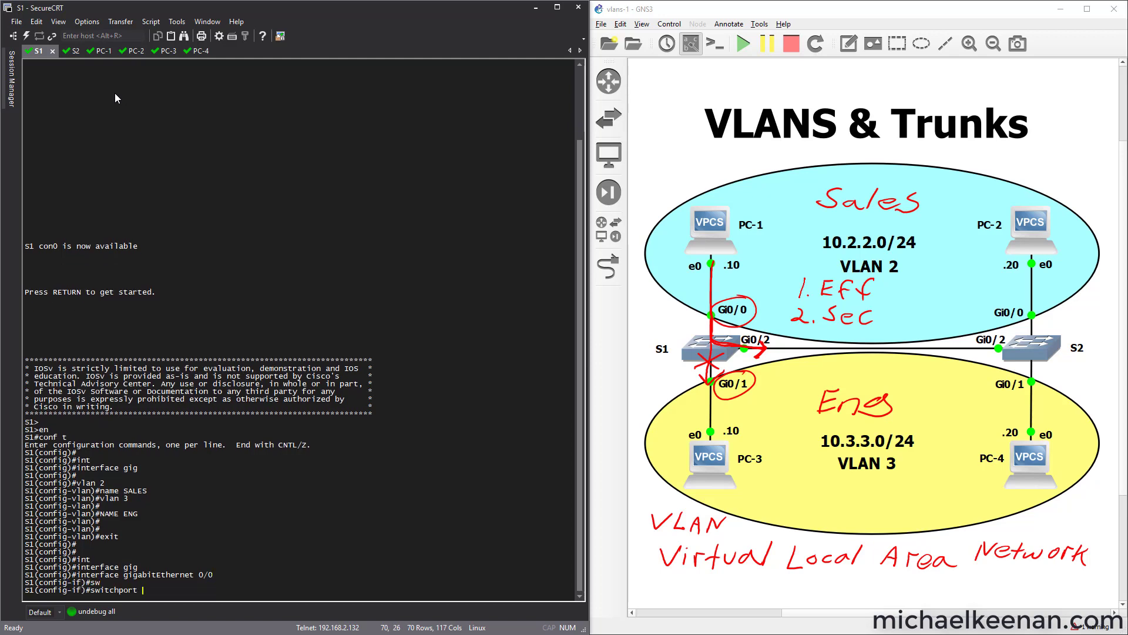
text(mode ac)
text(c)
key(Tab)
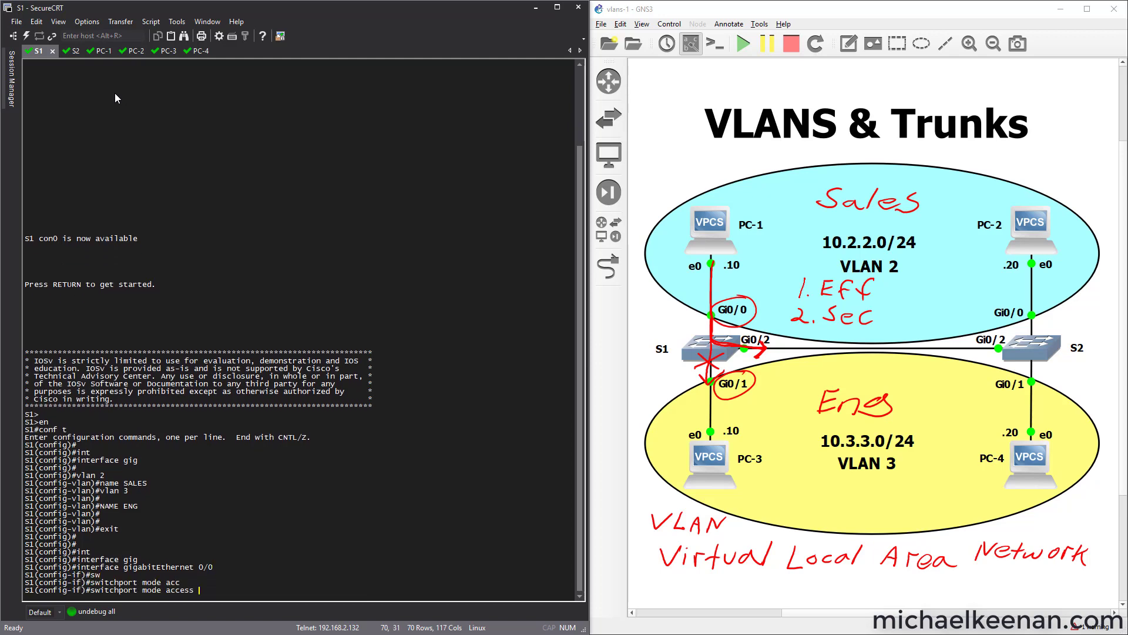
key(Return)
Assign interface GigabitEthernet 0/0 on S1 to access VLAN 2
text(sw)
key(Tab)
text(acc)
key(Tab)
text(vlan 2)
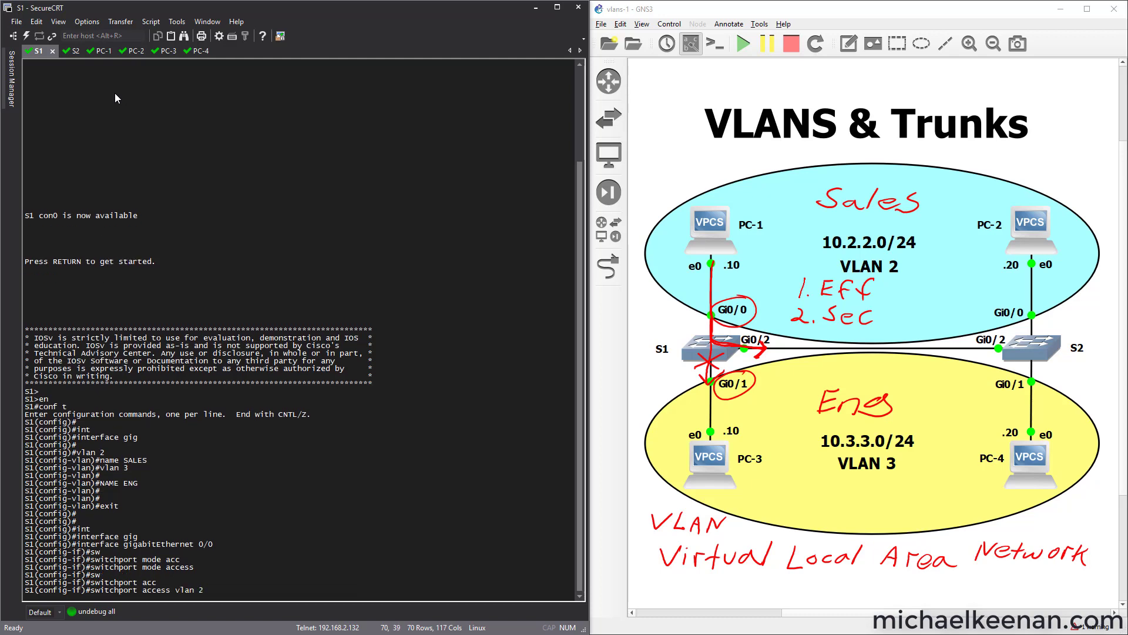
key(Return)
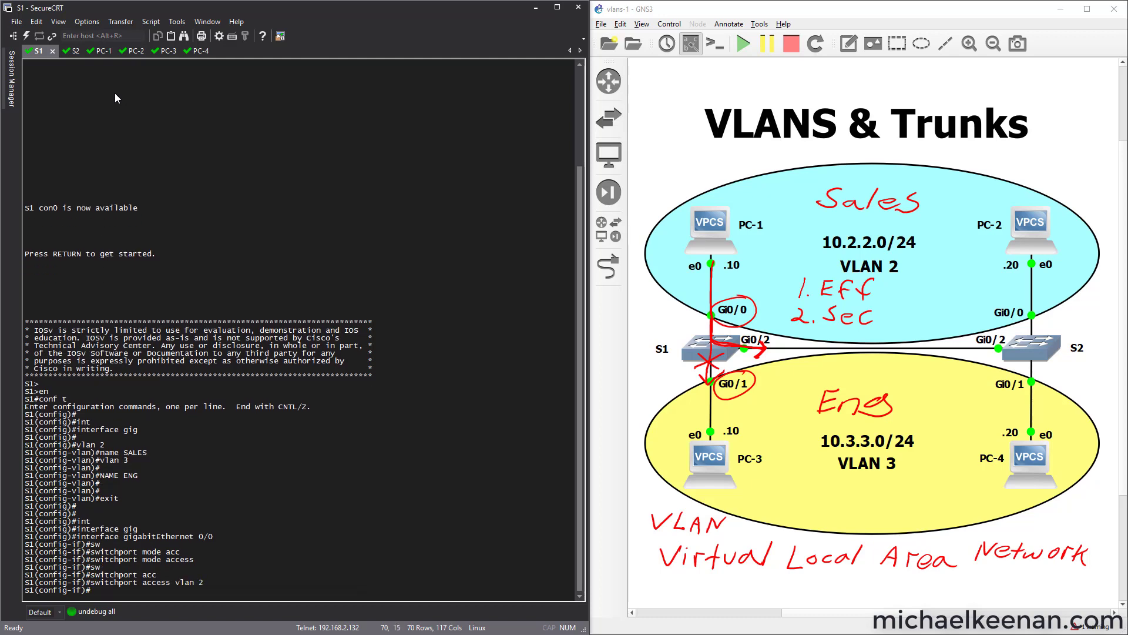
Configure interface GigabitEthernet 0/1 on S1 as an access port in VLAN 3
text(sw)
key(Tab)
text(mode acc)
key(Tab)
key(ctrl+u)
text(interface gigabitEthernet 0/1)
key(Return)
text(sw)
key(Tab)
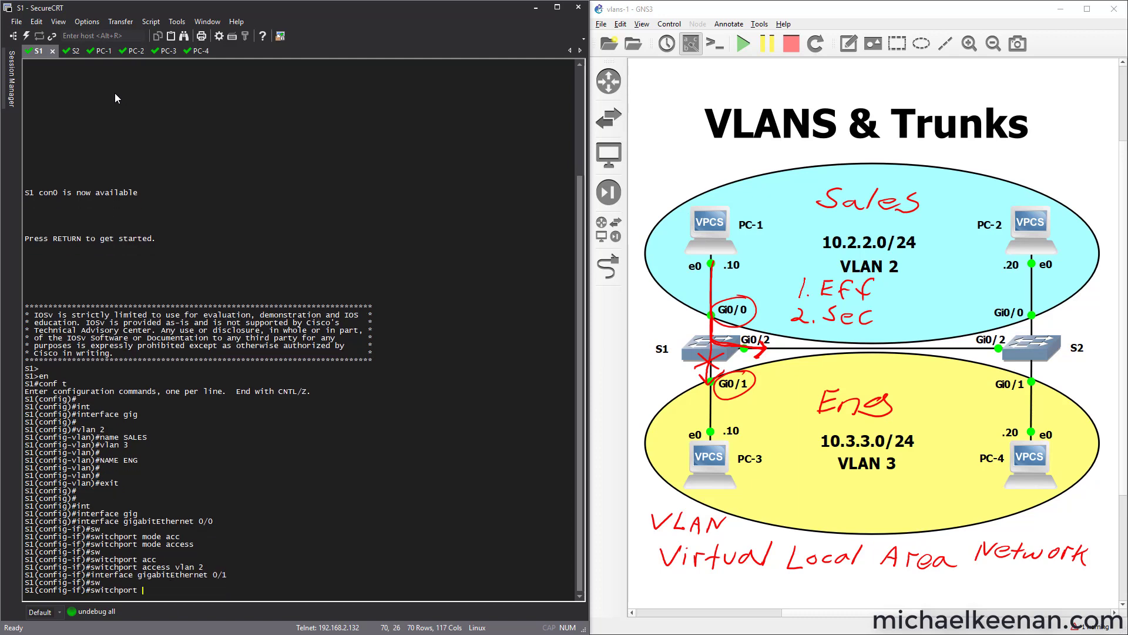
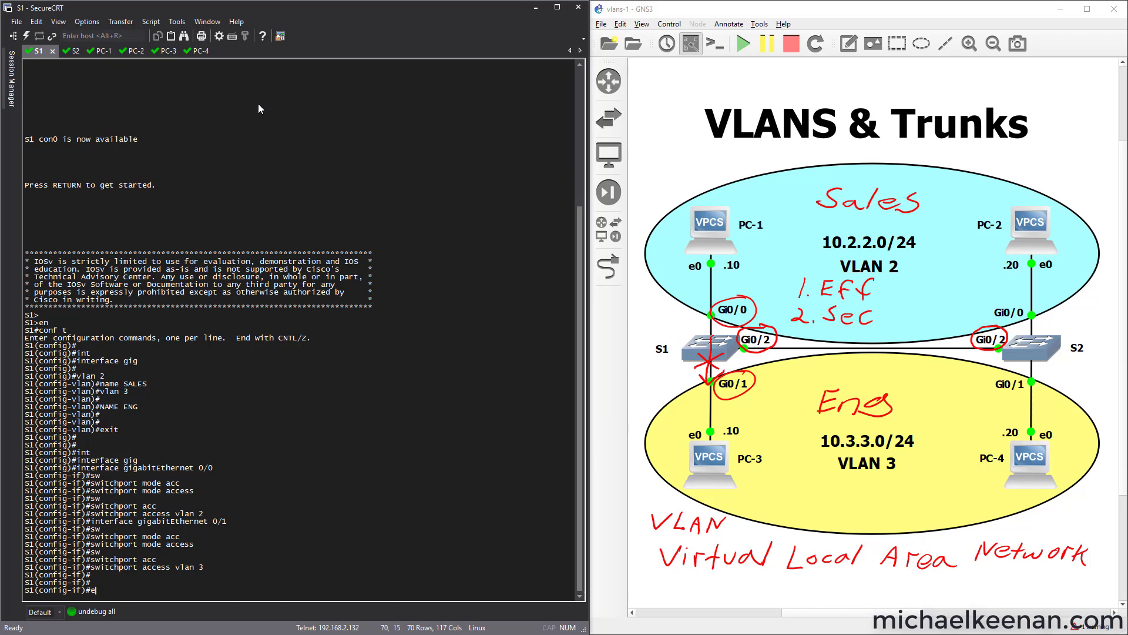
End interface configuration on S1 and return to the privileged mode prompt
text(n)
key(Return)
key(Return)
key(Return)
text(end)
key(Return)
text(s)
key(BackSpace)
key(Return)
text(\)
key(Return)
key(Return)
key(Return)
key(Return)
key(Return)
key(Return)
Run show vlan brief on S1 and examine the port assignments of the SALES, ENG and default VLANs
text(show vlan brief)
key(Return)
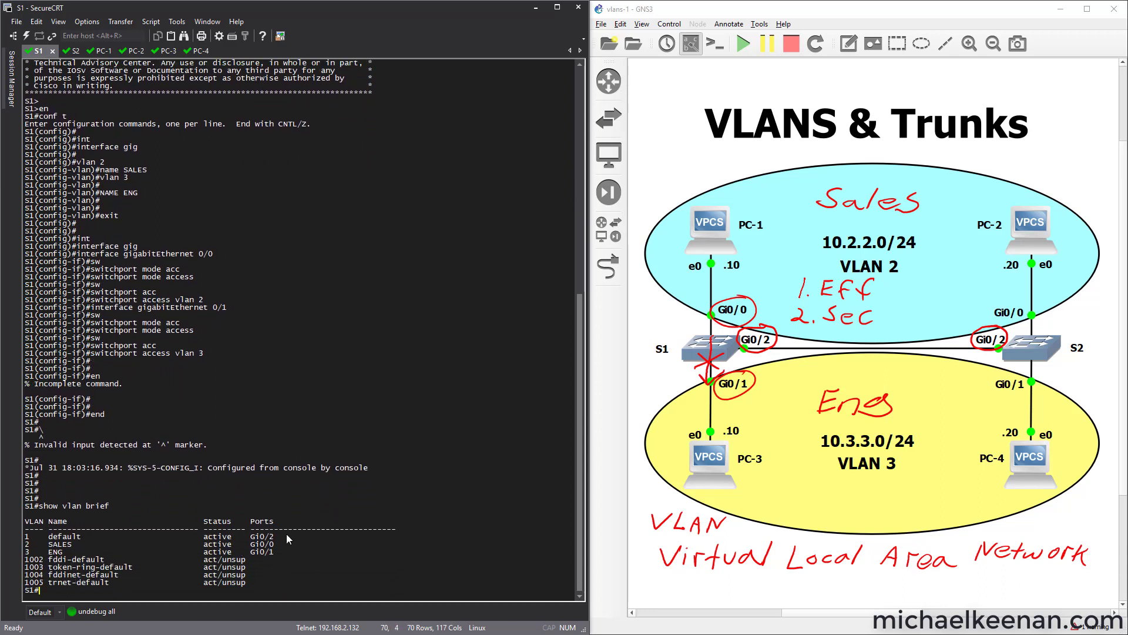
mouse_move(26, 537)
mouse_down()
mouse_move(353, 531)
mouse_move(271, 546)
mouse_move(283, 537)
mouse_move(25, 545)
mouse_up()
click(278, 537)
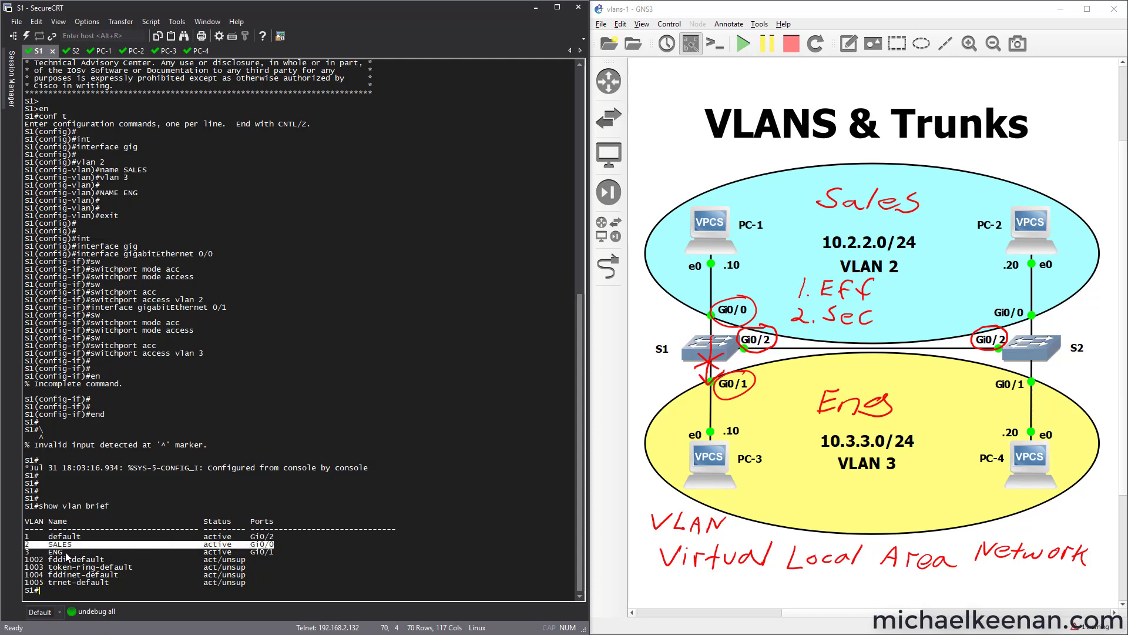
drag(273, 553, 25, 552)
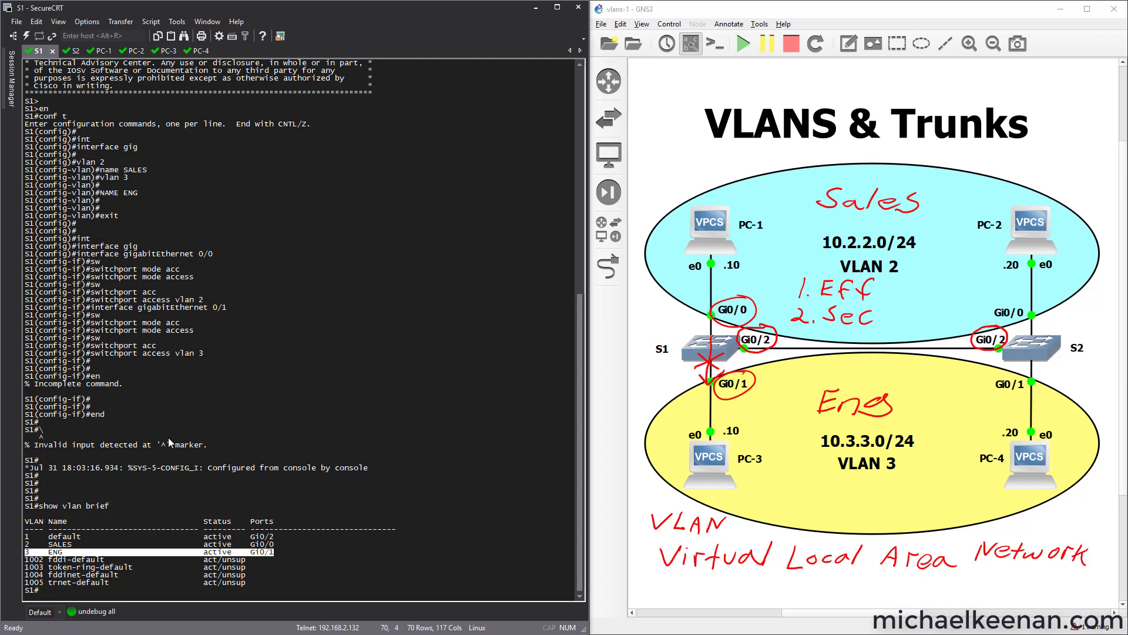
click(282, 413)
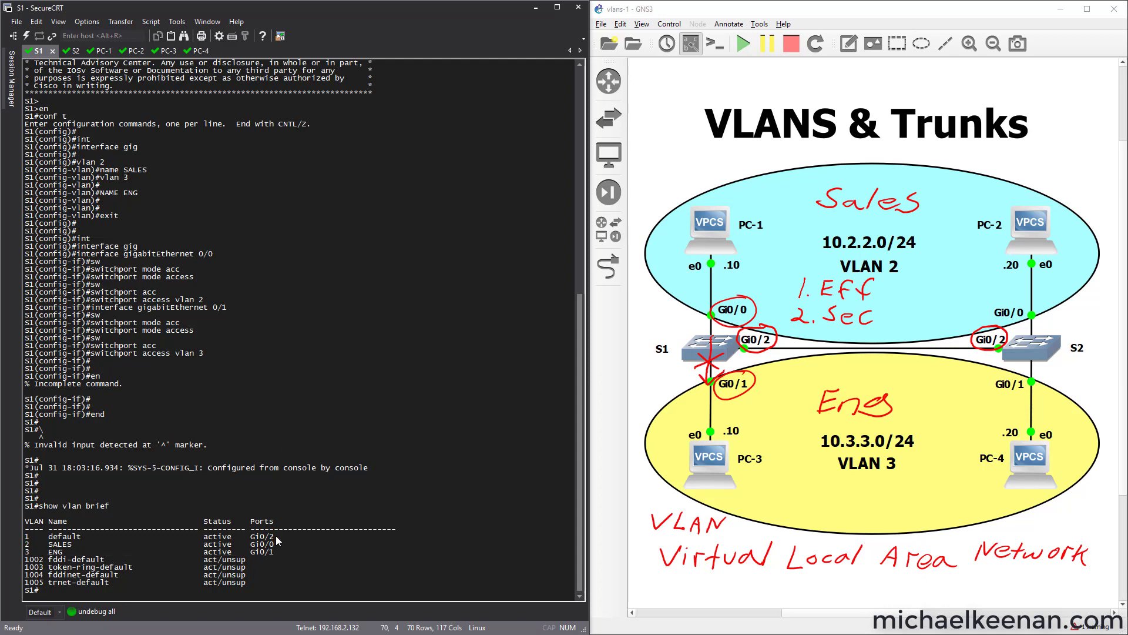
drag(276, 534, 25, 538)
click(268, 421)
key(Return)
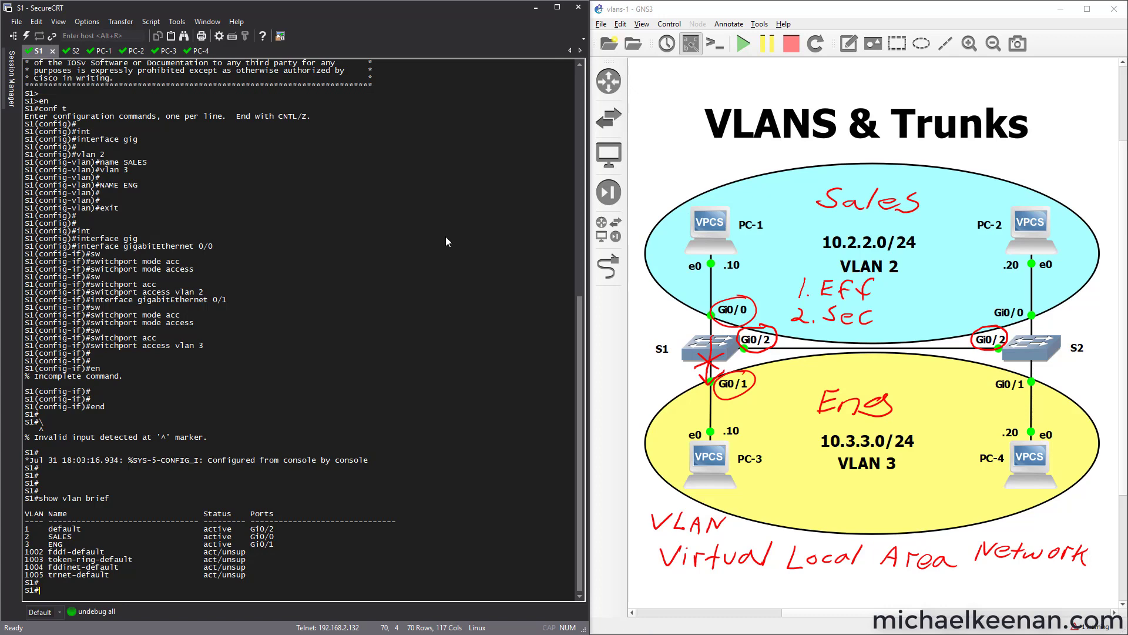
Draw the traffic path from PC-1 through both switches to PC-2, re-circle S1's Gi0/2 and mark the inter-switch link with an arrow
key(ctrl+2)
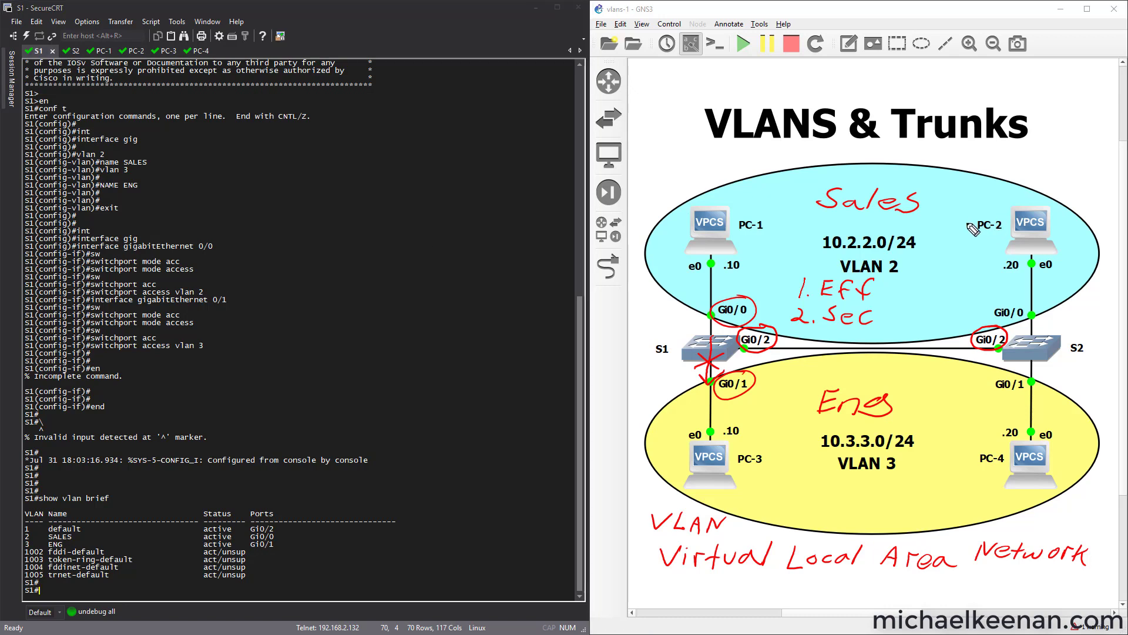
mouse_move(711, 259)
mouse_down()
mouse_move(720, 350)
mouse_move(1021, 346)
mouse_move(1037, 287)
mouse_up()
mouse_move(752, 344)
mouse_down()
mouse_move(781, 348)
mouse_move(754, 329)
mouse_move(771, 353)
mouse_up()
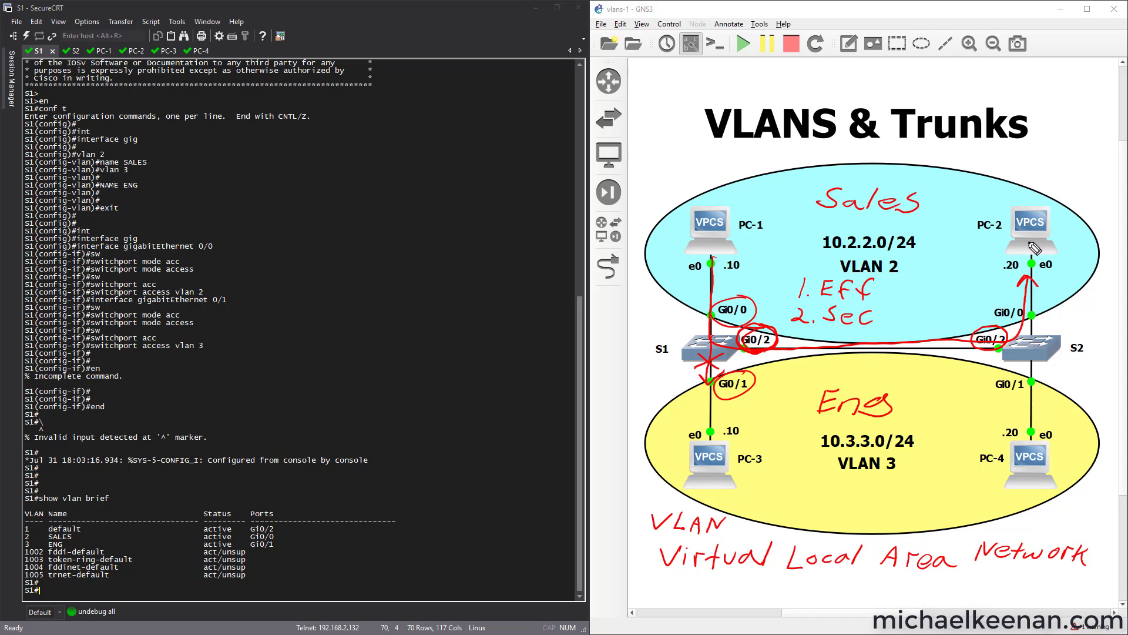
mouse_move(774, 377)
mouse_down()
mouse_move(786, 355)
mouse_move(794, 364)
mouse_up()
Return to the S1 console and enter global configuration mode
click(373, 404)
key(Return)
text(conf t)
key(Return)
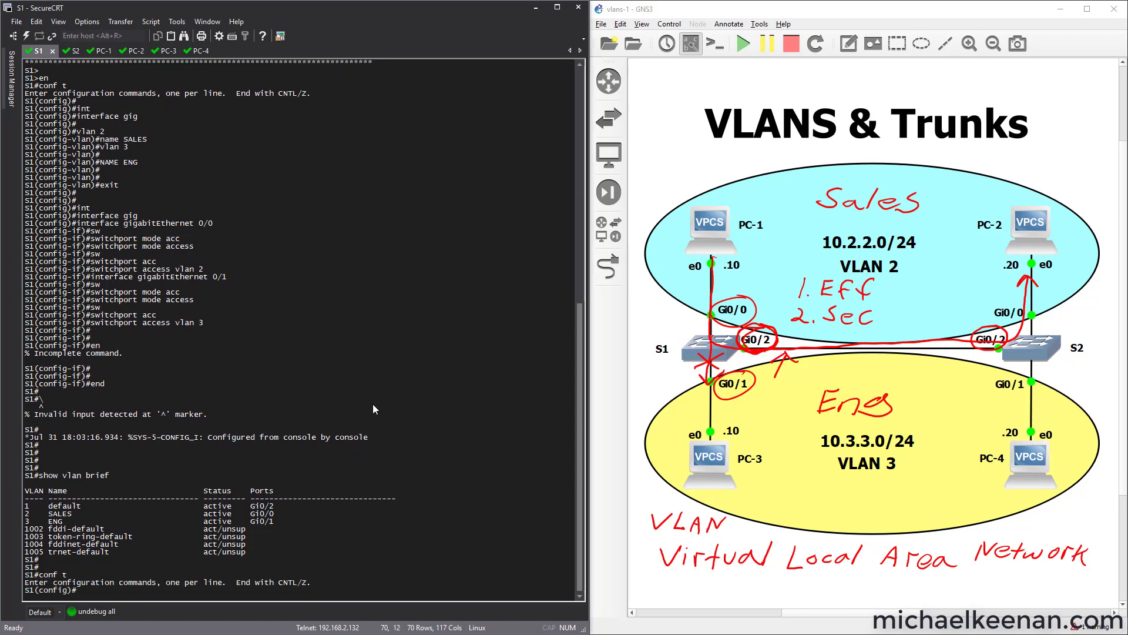
key(Return)
Open interface GigabitEthernet 0/2 on S1 for configuration
text(int)
key(Tab)
text(gig)
key(Tab)
text(0/0)
key(Return)
key(Up)
text(2)
key(Return)
key(Return)
Set the switchport trunk encapsulation of interface GigabitEthernet 0/2 on S1 to dot1q
text(s)
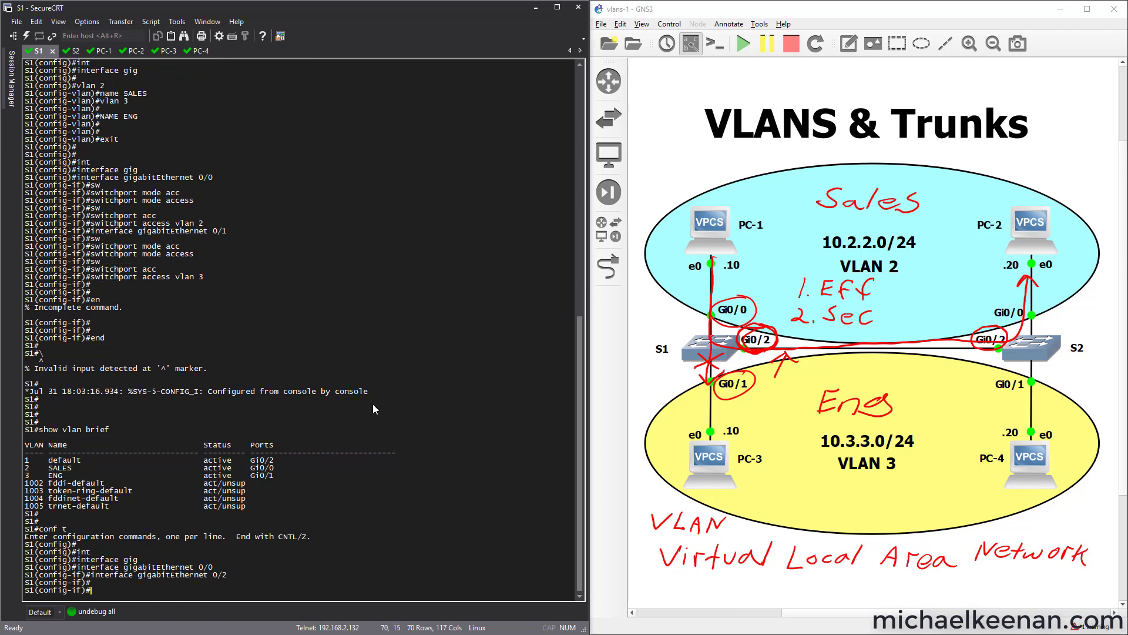
text(wi)
key(Tab)
text(enc)
key(Tab)
key(BackSpace)
key(BackSpace)
key(BackSpace)
text(trunk e)
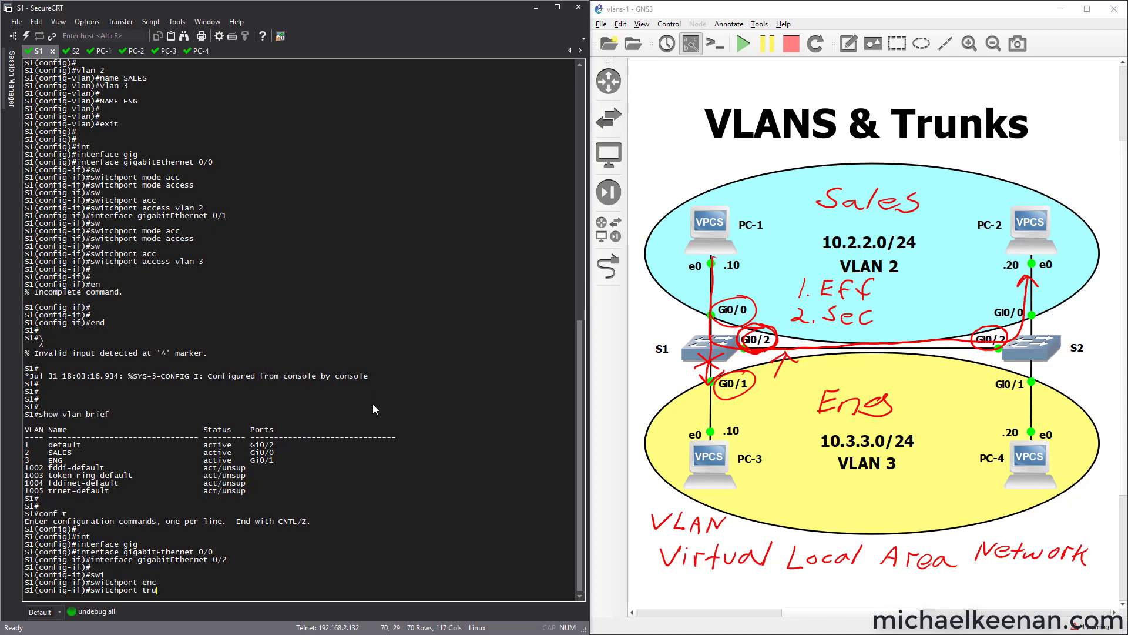
key(Tab)
text(enc)
key(Tab)
text(do)
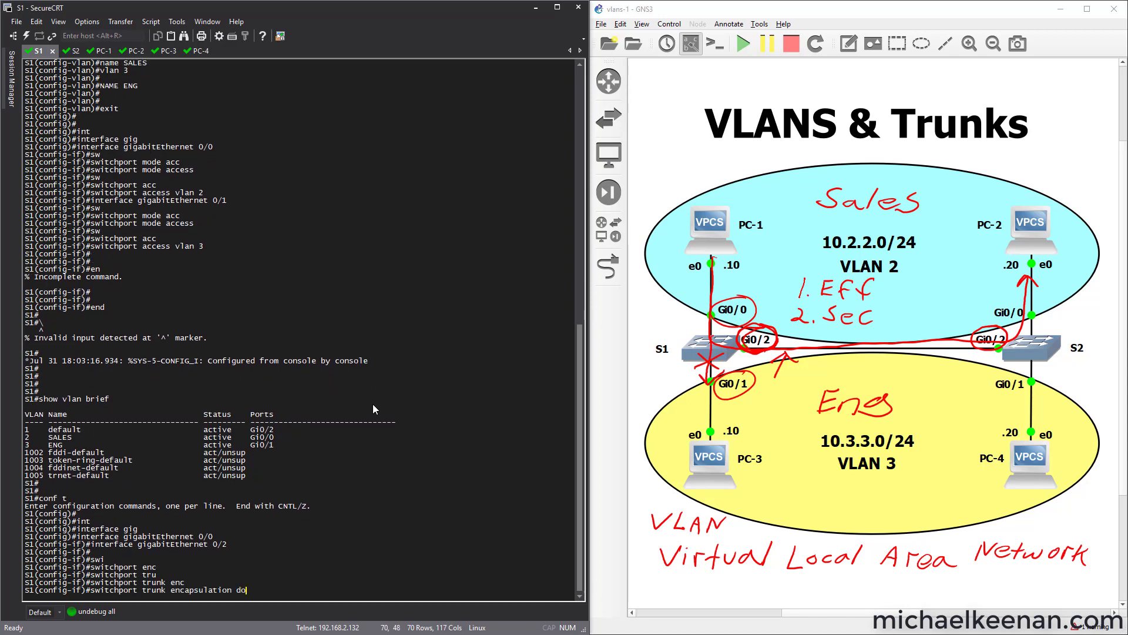
key(Tab)
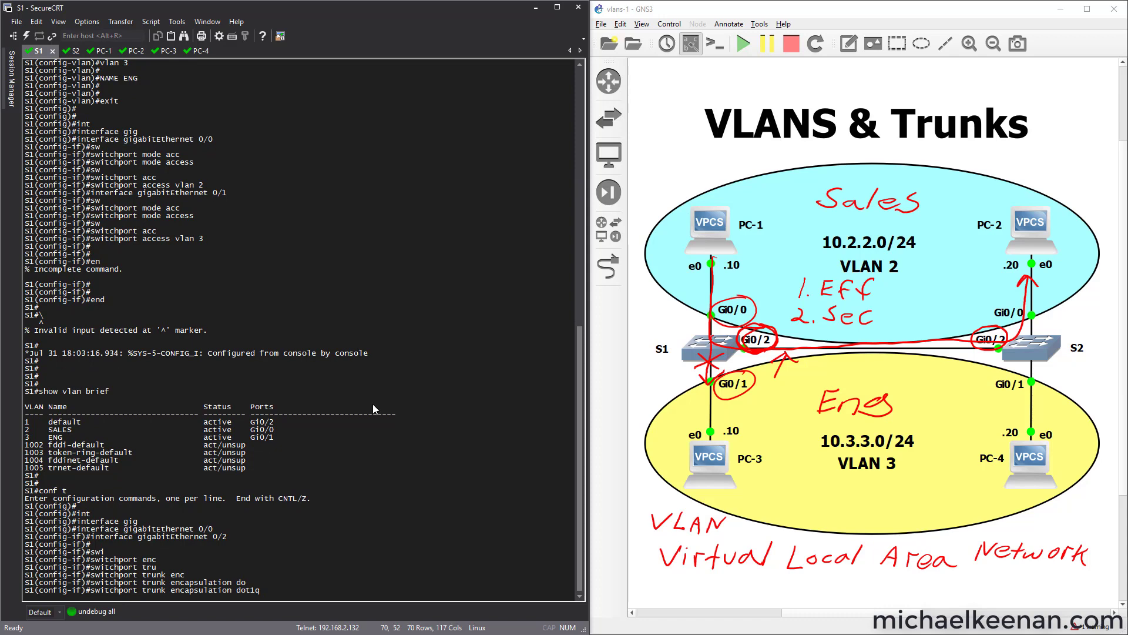
key(Return)
Set interface GigabitEthernet 0/2 on S1 to switchport trunk mode
text(sw)
key(Tab)
text(mode trunk)
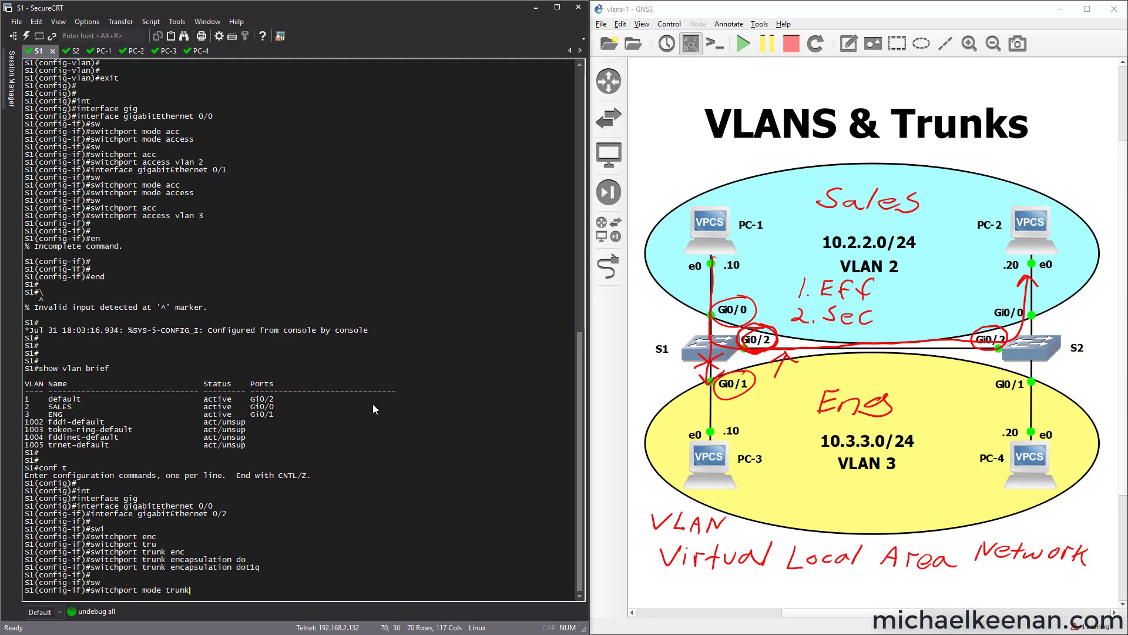
key(Return)
click(64, 52)
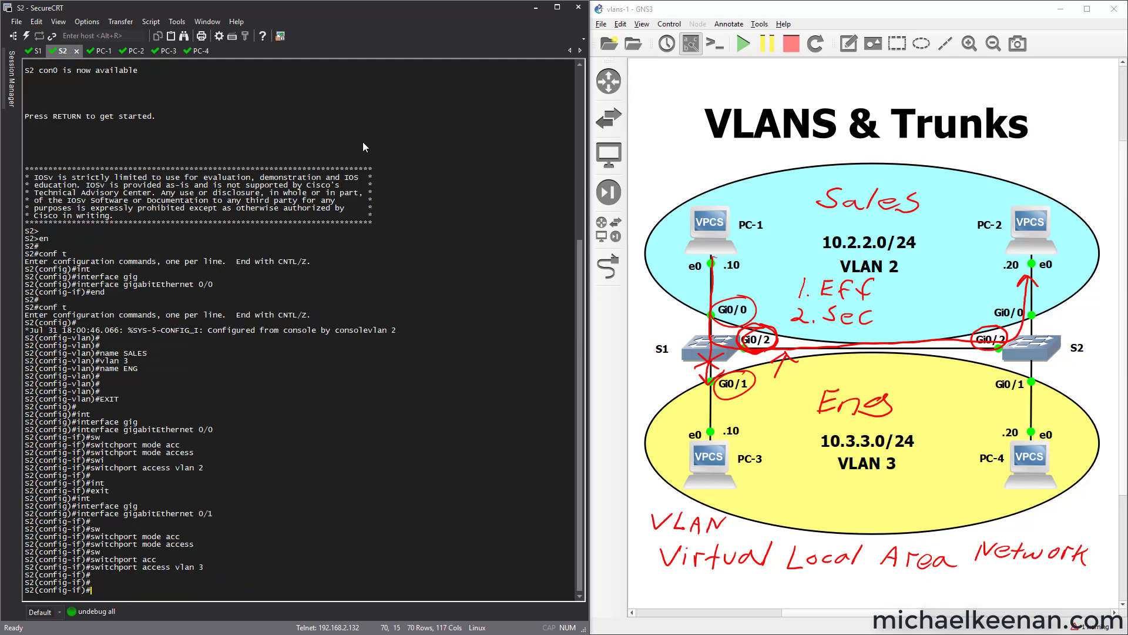
key(Return)
key(Return)
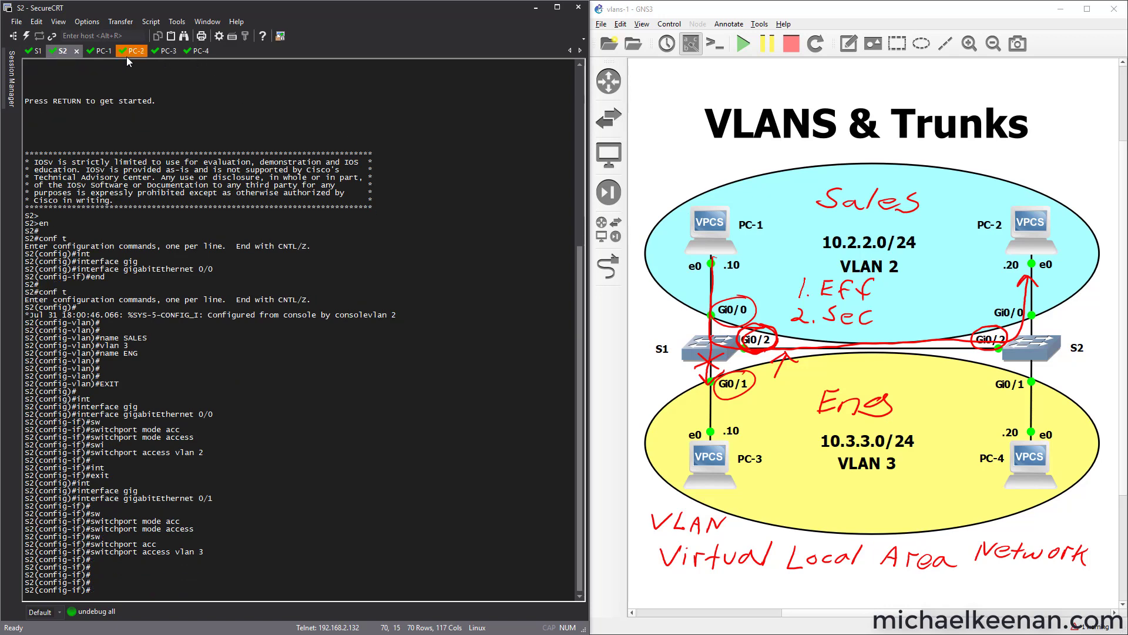
Ping 10.2.2.20 from the PC-1 console, reusing the earlier ping command
click(102, 52)
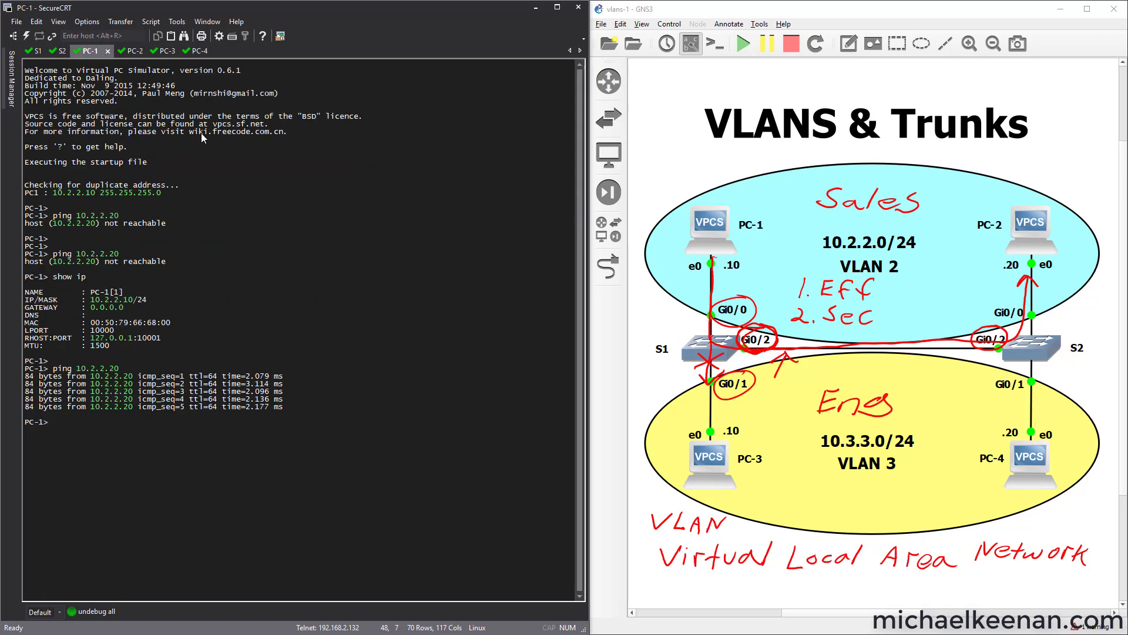
key(Return)
drag(120, 370, 54, 370)
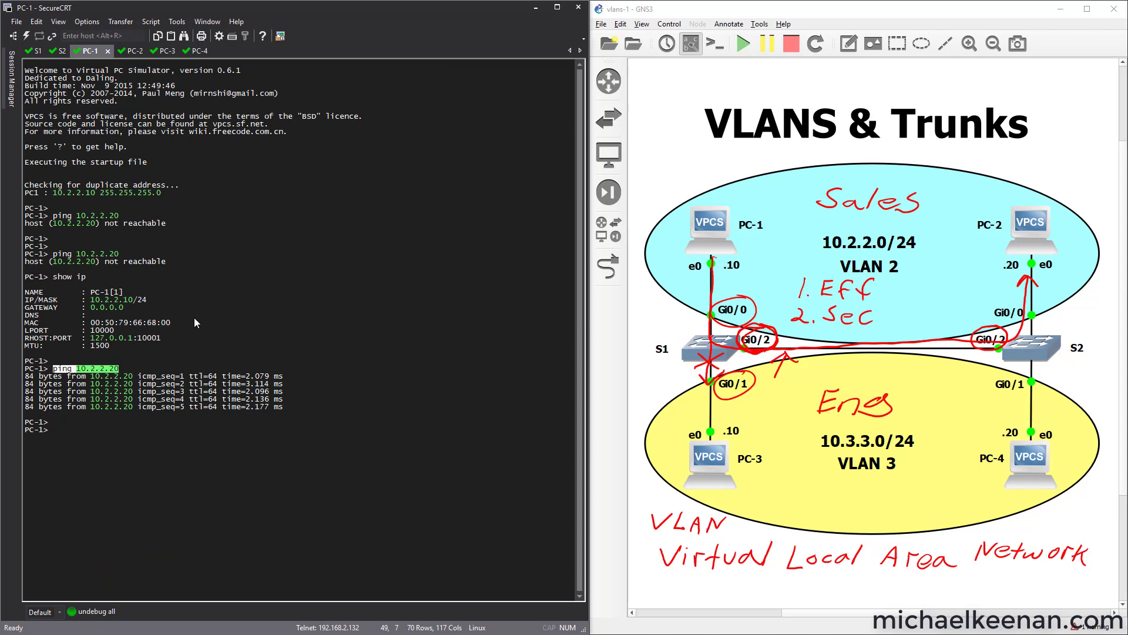
click(194, 317)
key(Return)
right_click(194, 317)
key(Return)
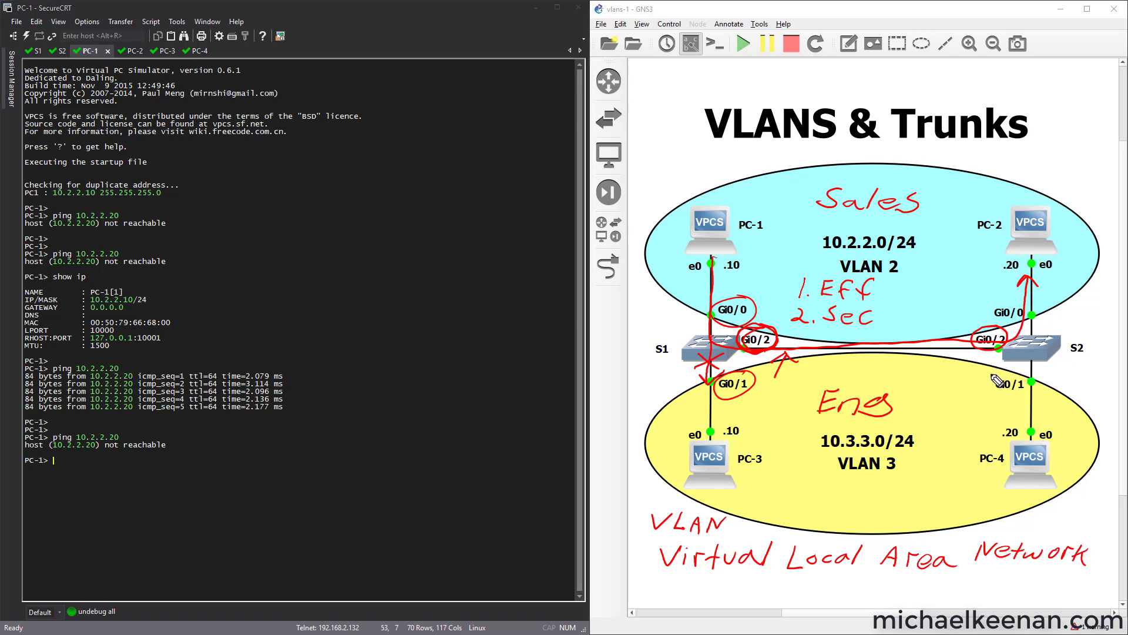
Mark S2's Gi0/2 port with an arrow on the diagram and open interface GigabitEthernet 0/2 on S2 for configuration
drag(977, 376, 993, 365)
click(61, 51)
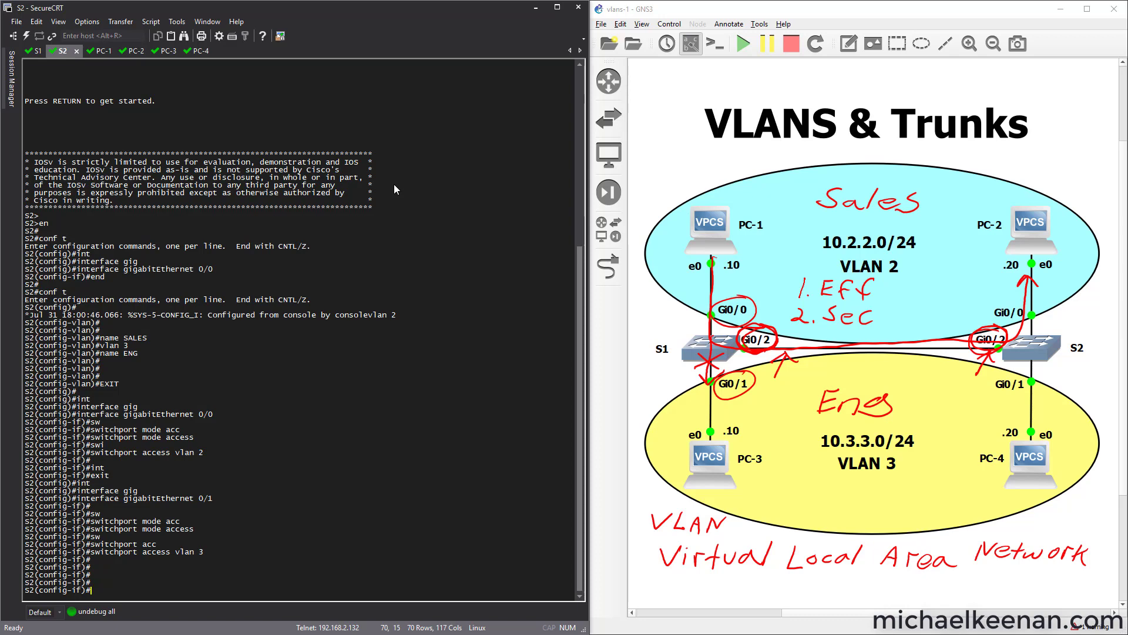
text(exit)
key(Return)
text(int)
key(Tab)
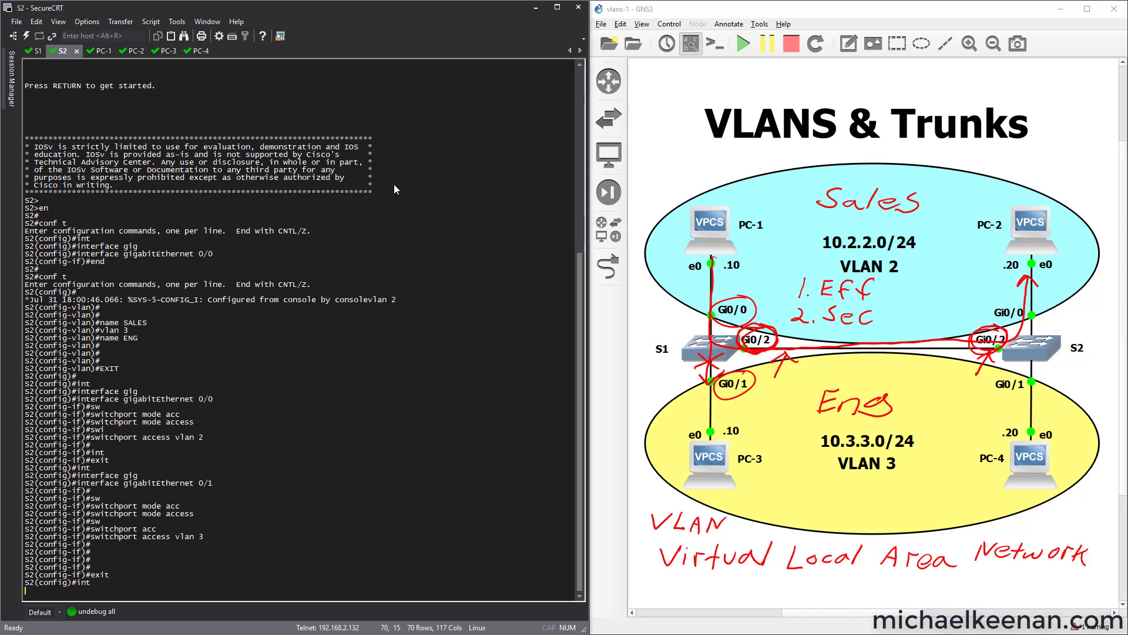
text(gig)
key(Tab)
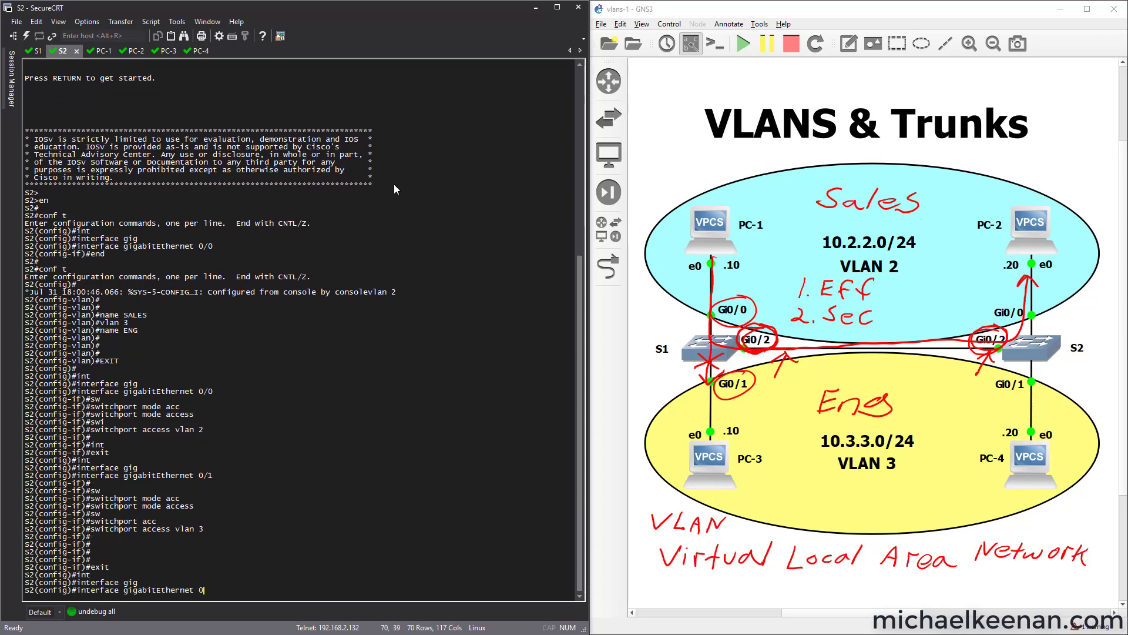
text(0/2)
key(Return)
key(Return)
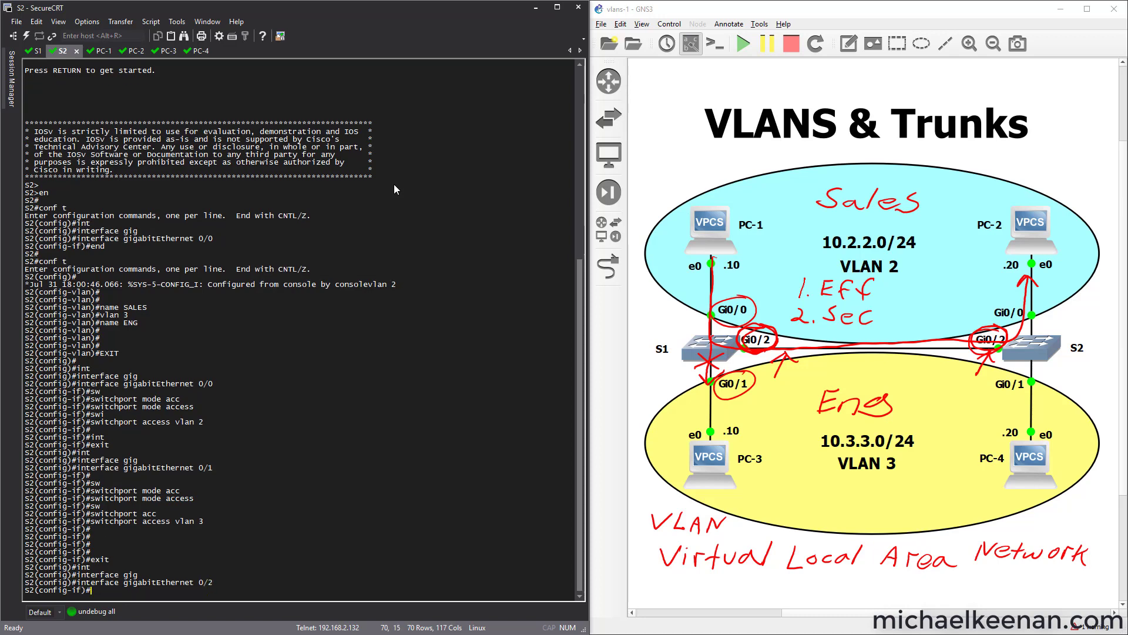
Set the switchport trunk encapsulation of interface GigabitEthernet 0/2 on S2 to dot1q
text(sw)
key(Tab)
text(tru)
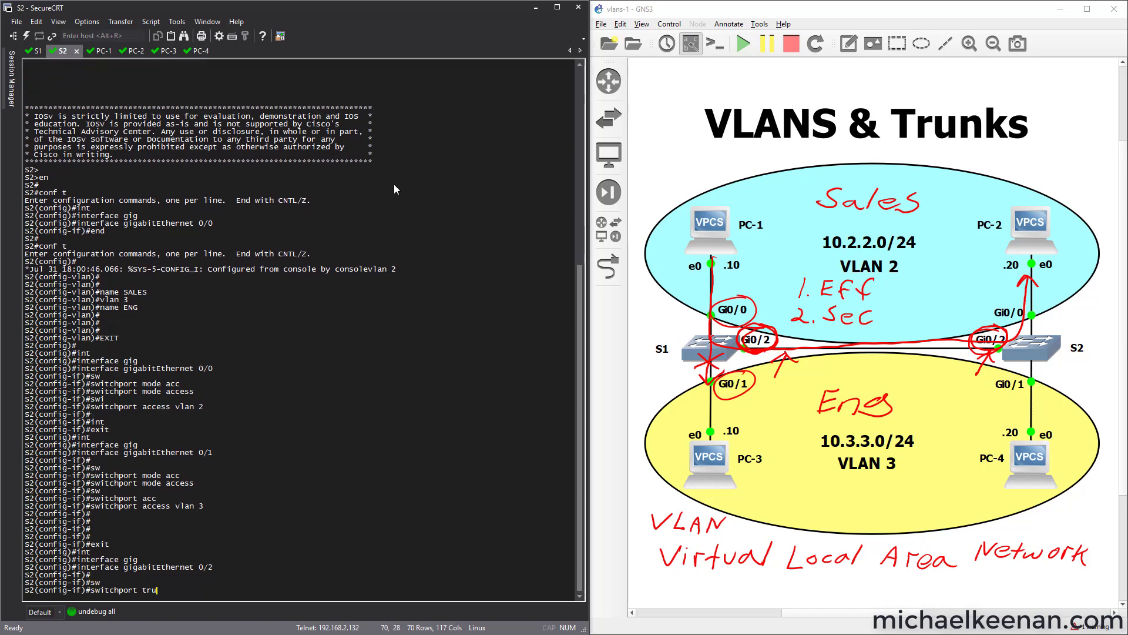
key(Tab)
text(enc)
key(Tab)
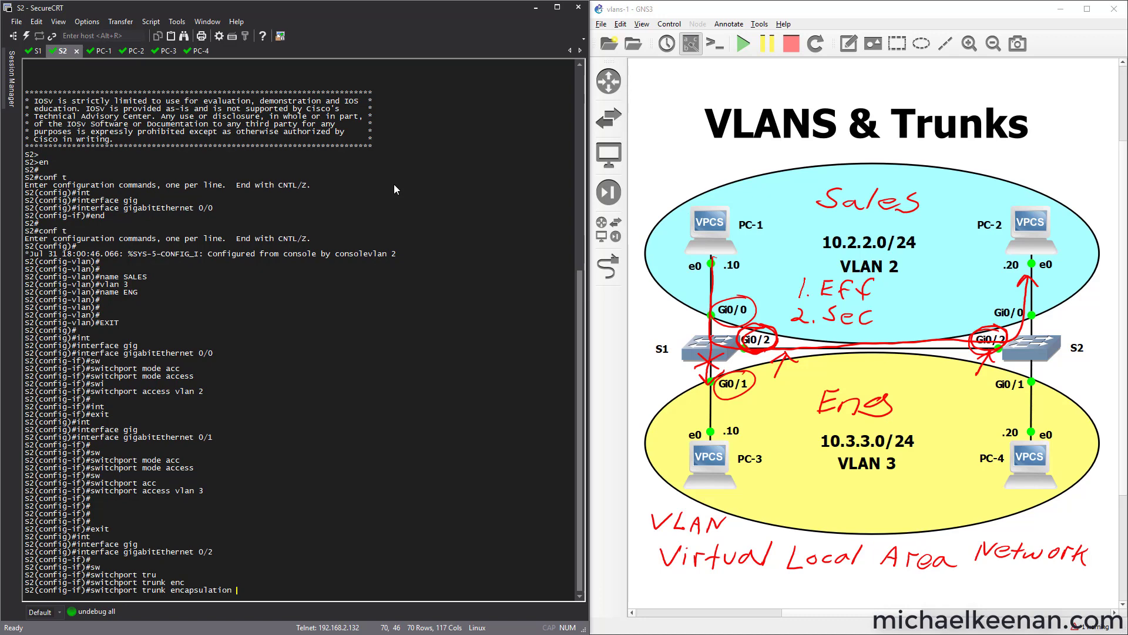
text(do)
key(Tab)
key(Return)
key(Return)
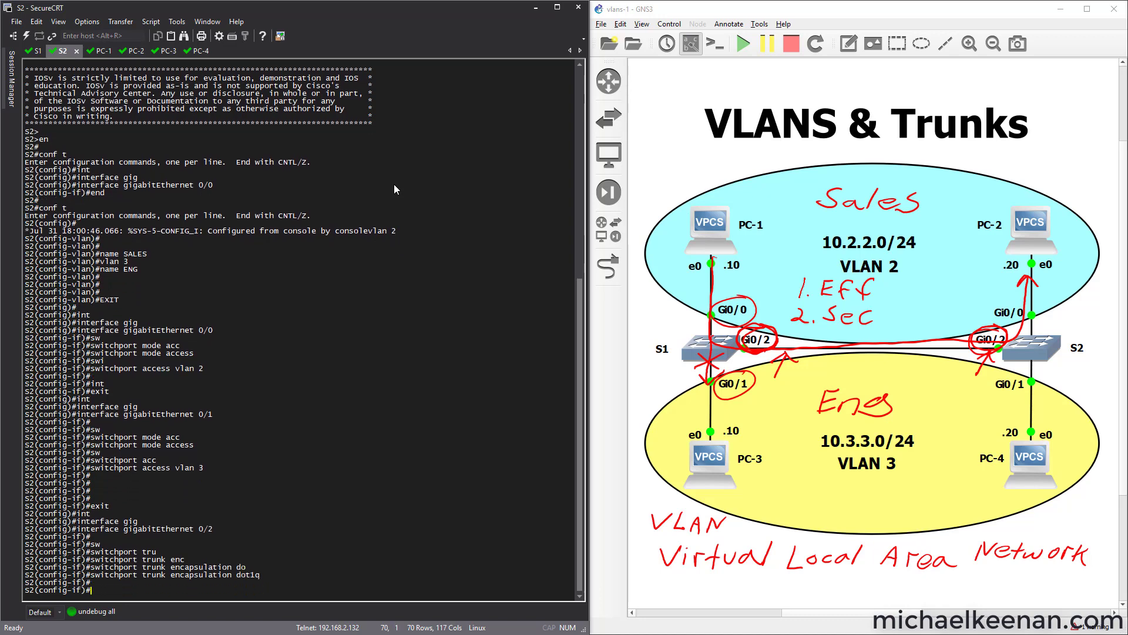
Set interface GigabitEthernet 0/2 on S2 to switchport trunk mode
text(sw)
key(Tab)
text(mode trunk)
key(Return)
key(Return)
key(Return)
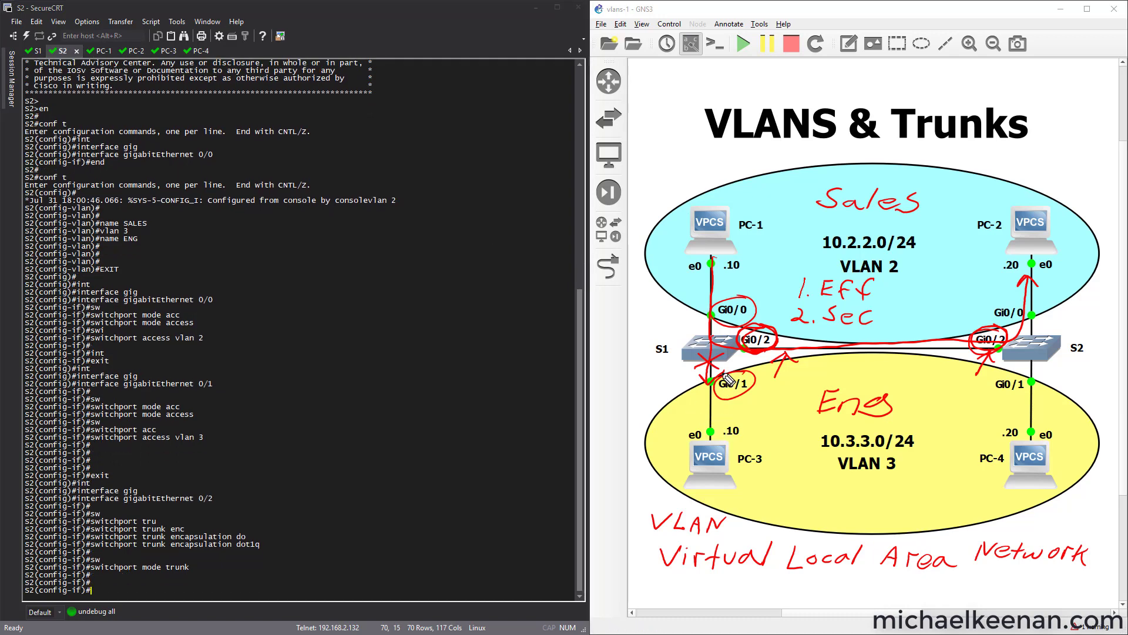
Highlight the S1–S2 trunk link on the diagram in blue and yellow, and trace the PC-3 to PC-4 path over it in magenta
mouse_move(785, 348)
mouse_down()
mouse_move(936, 348)
mouse_move(787, 351)
mouse_up()
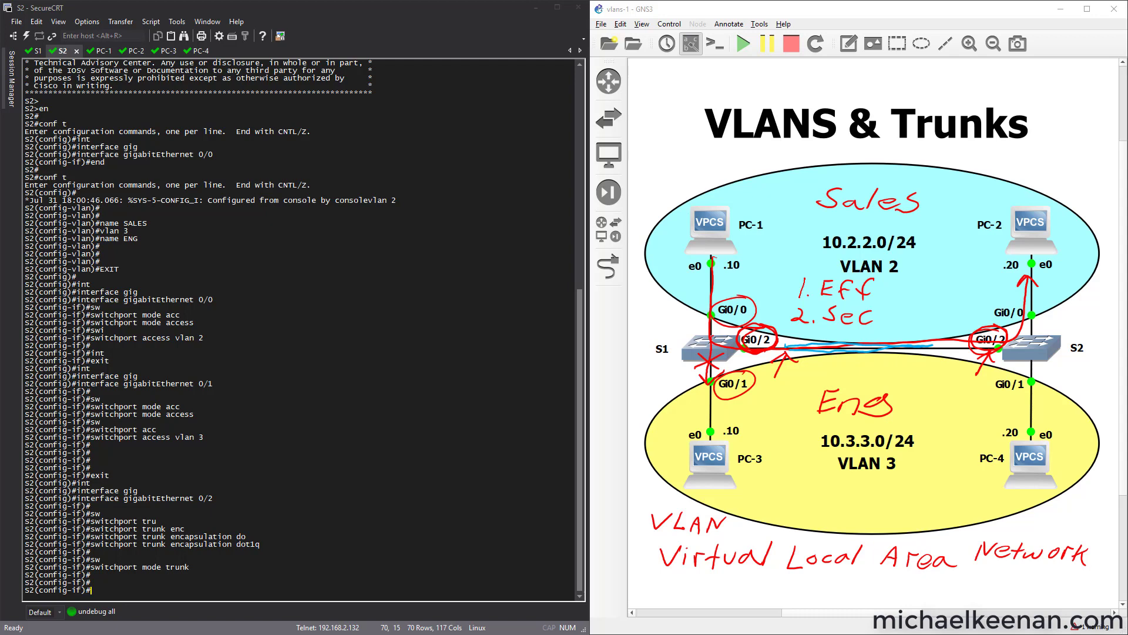
drag(789, 348, 932, 348)
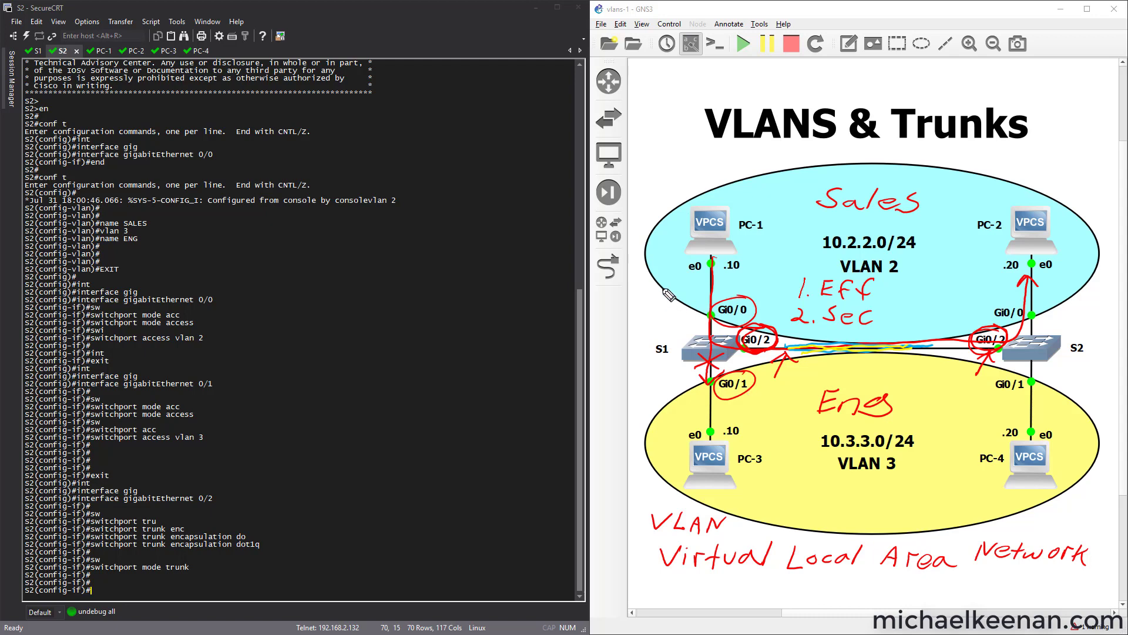
drag(714, 426, 714, 355)
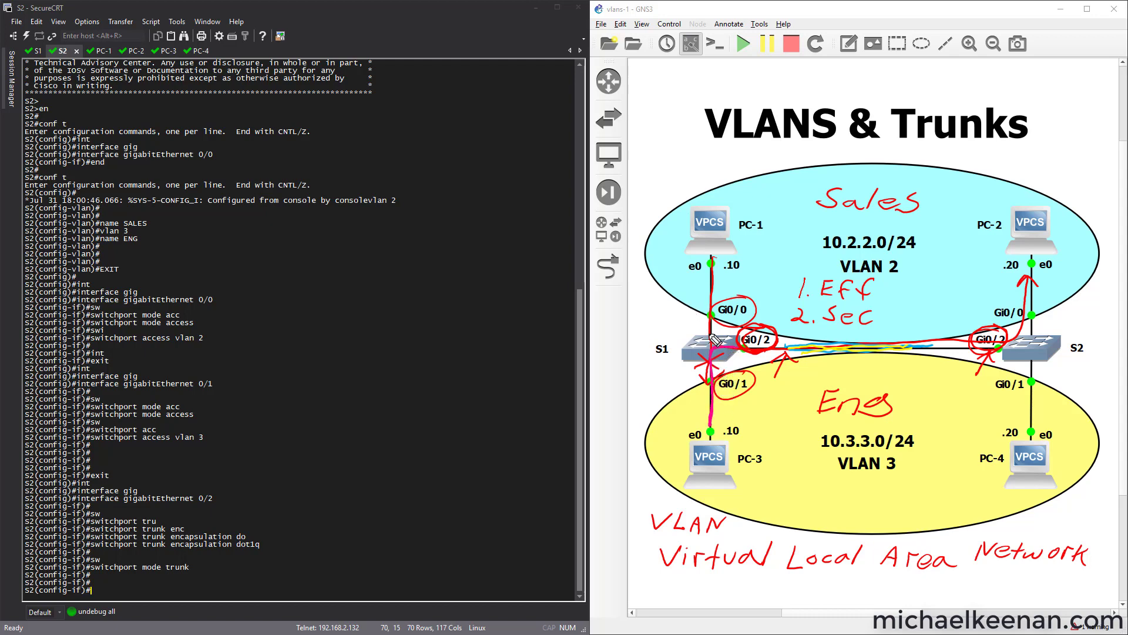
drag(744, 347, 999, 350)
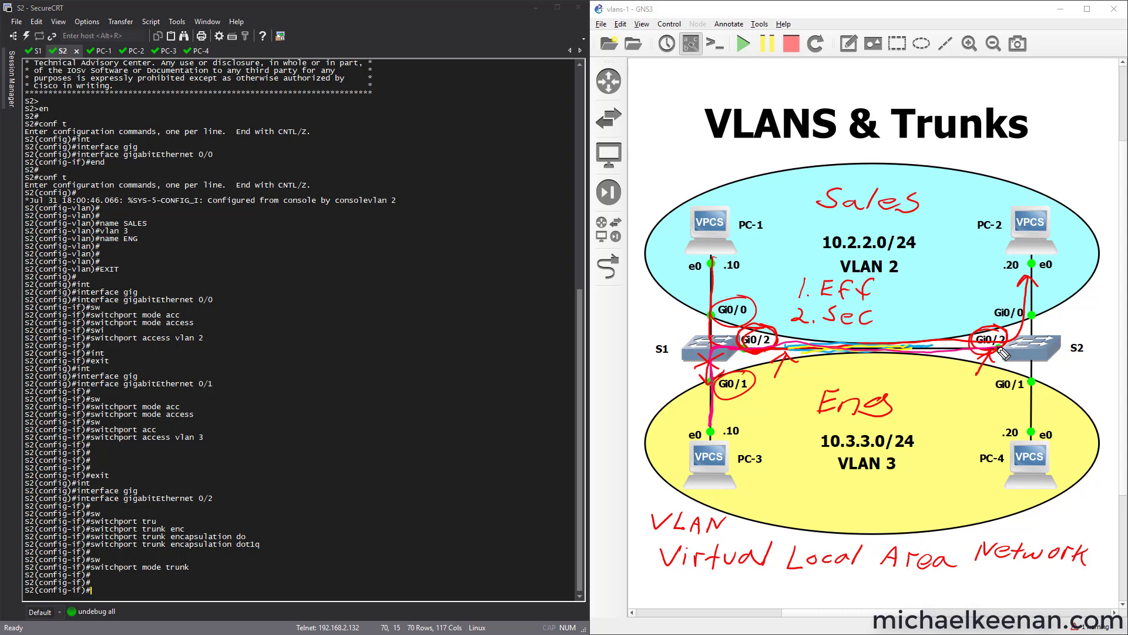
mouse_move(999, 352)
mouse_down()
mouse_move(1032, 359)
mouse_move(1030, 430)
mouse_up()
drag(1005, 348, 1017, 355)
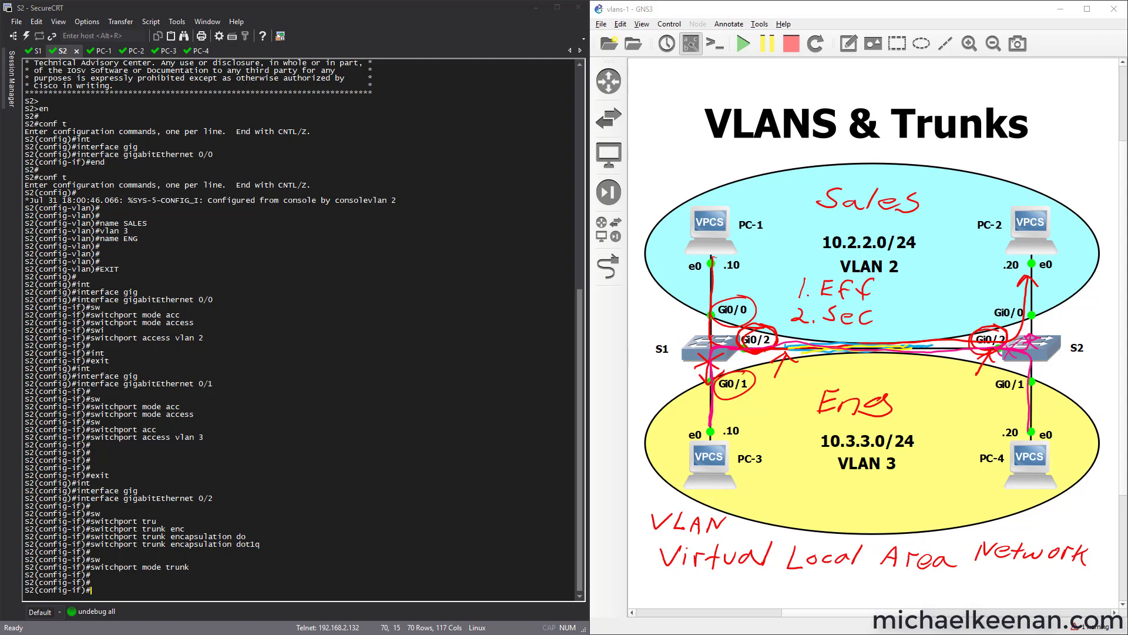
Test VLAN 2 connectivity across the trunk by pinging 10.2.2.20 from PC-1
click(95, 51)
key(Return)
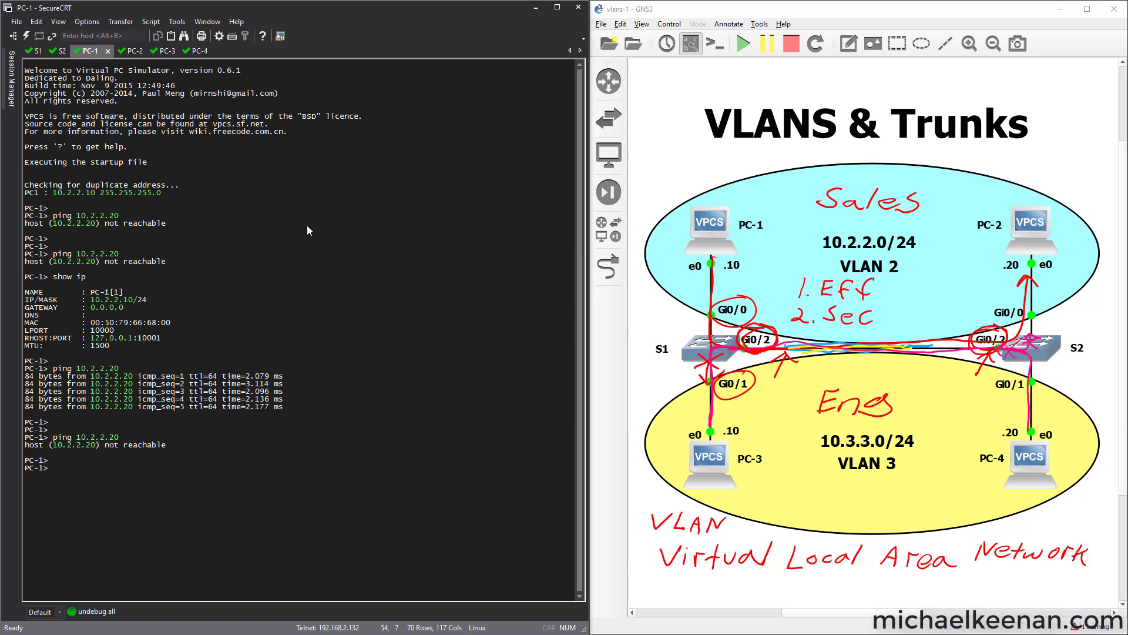
key(Up)
key(Return)
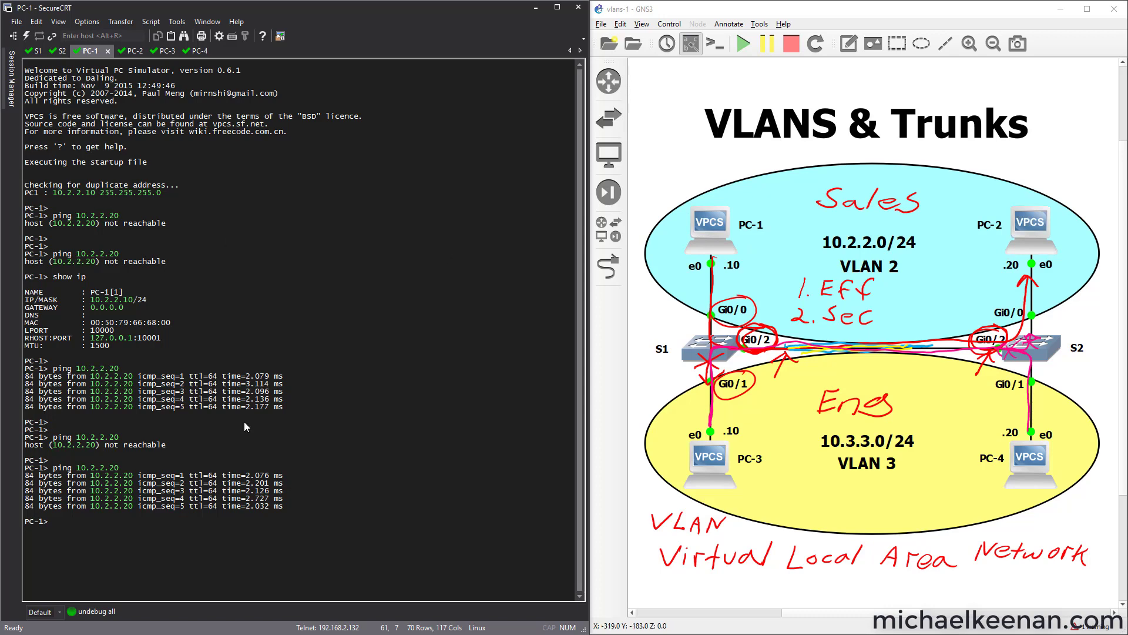
Test VLAN 3 connectivity across the trunk by pinging 10.3.3.20 from PC-3
click(151, 53)
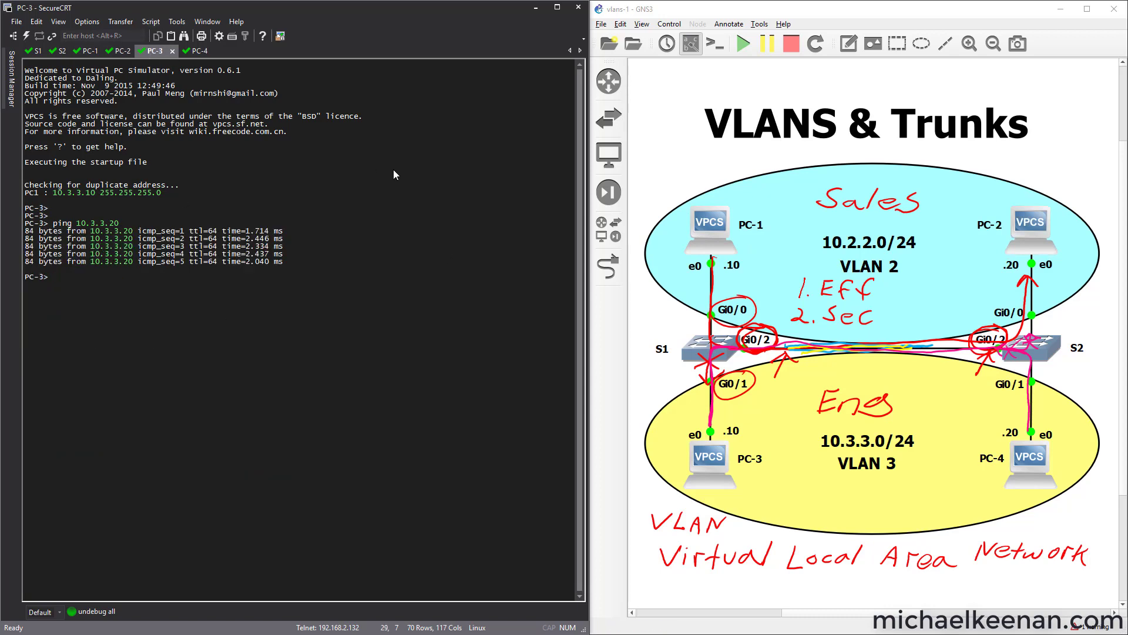
key(Up)
key(Return)
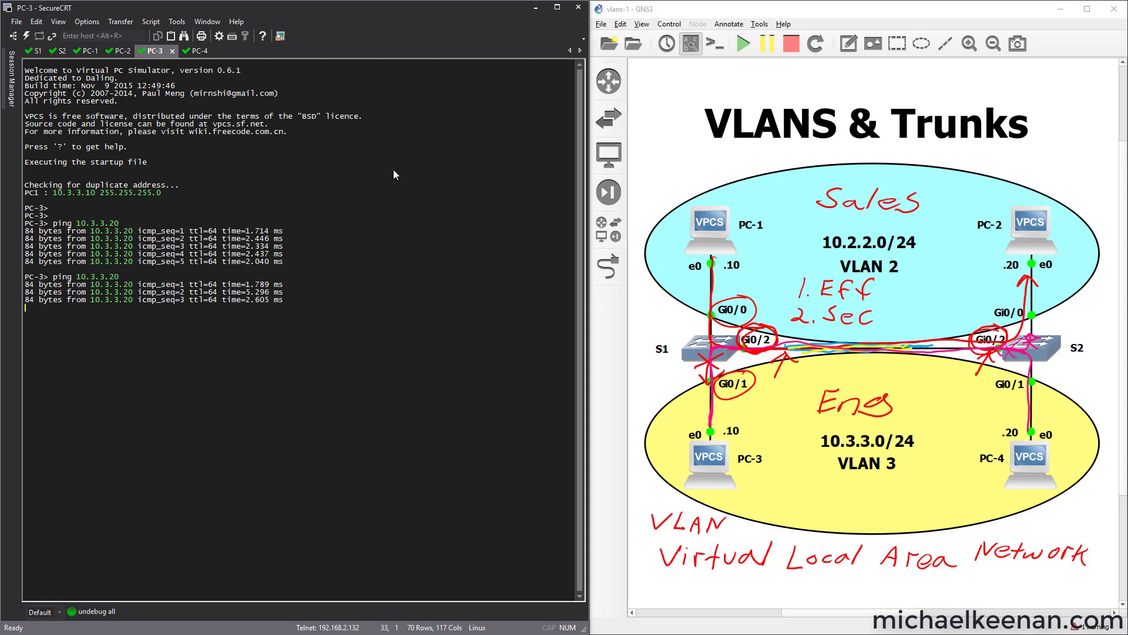
Return to the S1 console and end configuration mode
click(37, 51)
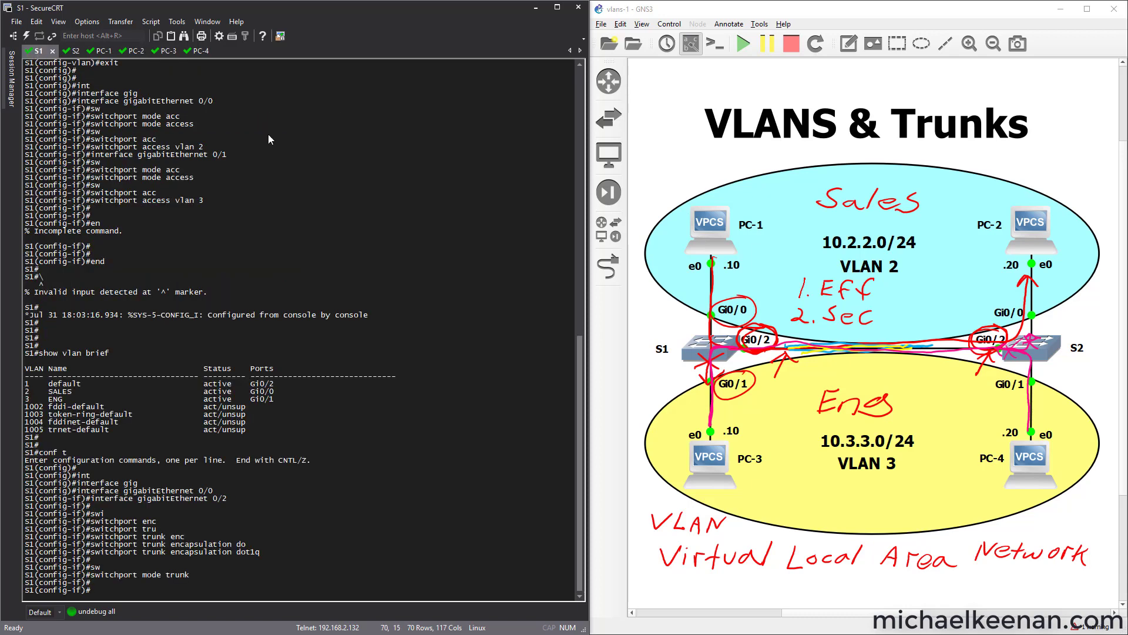
key(Return)
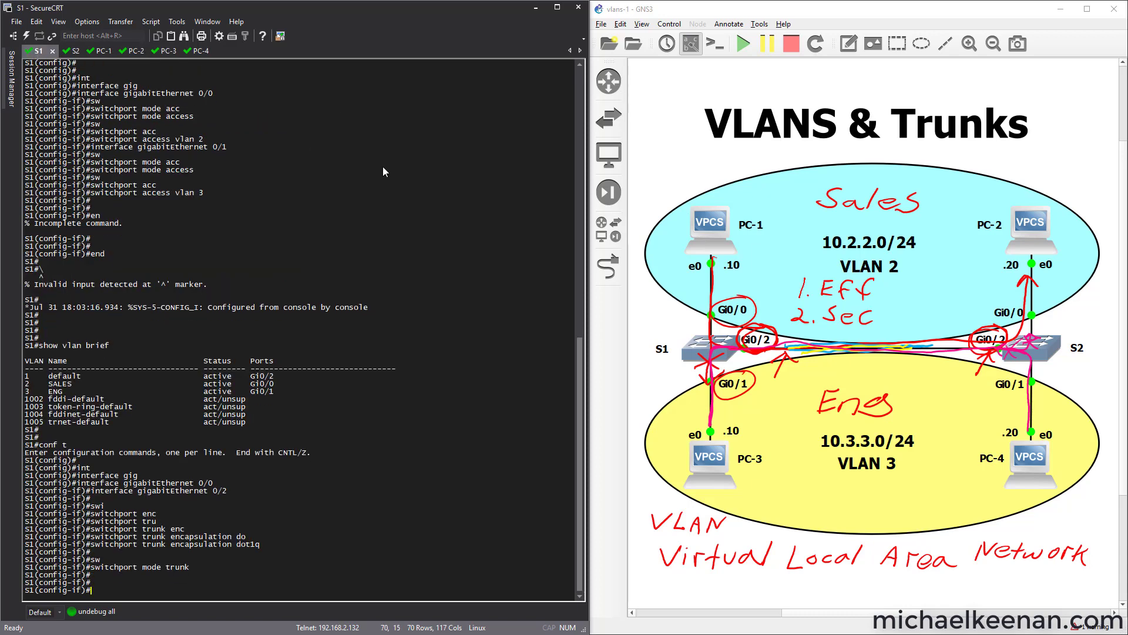
text(end)
key(Return)
key(Return)
key(Return)
key(Return)
Display the trunk status on S1 with show interfaces trunk
text(sh)
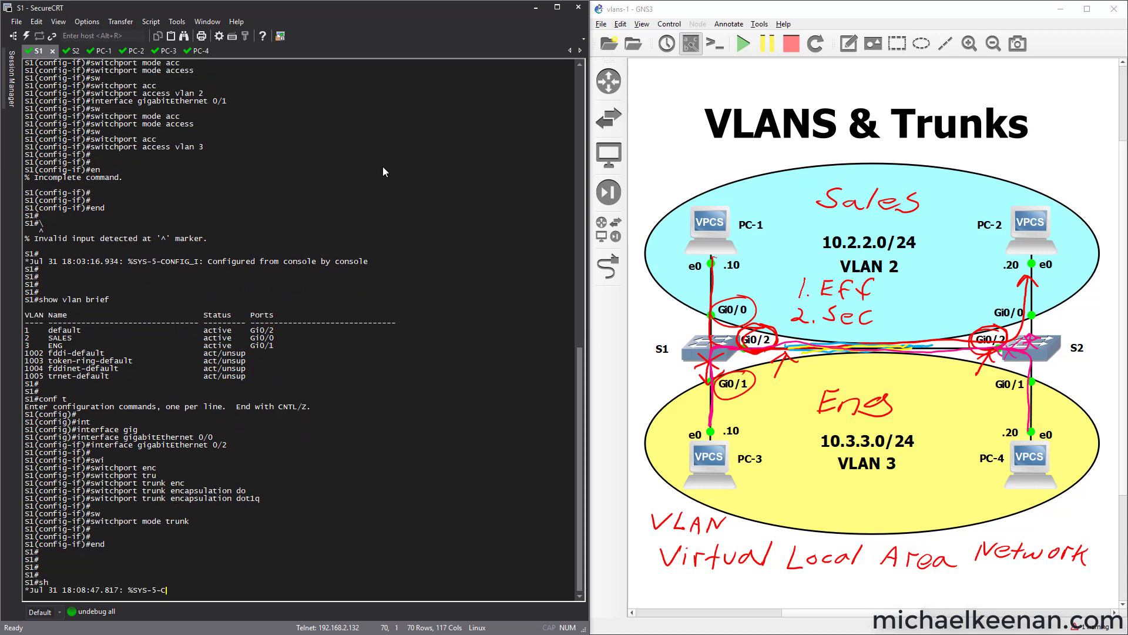
text(o)
key(Return)
key(Return)
text(show int)
key(Tab)
text(trunk)
key(Return)
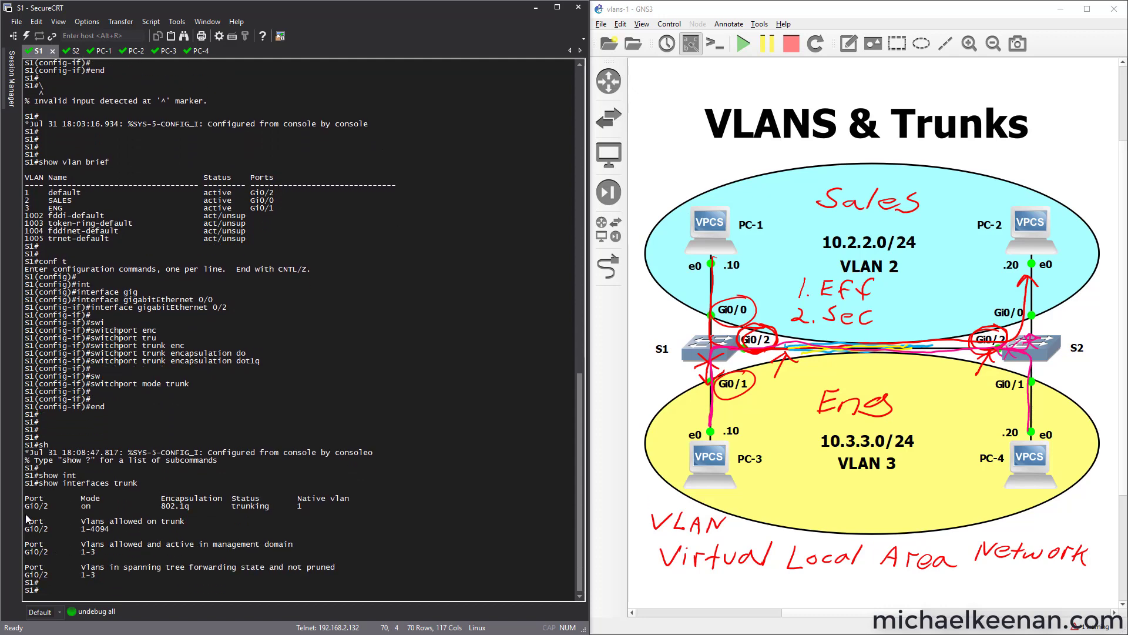
Examine the port, mode, encapsulation and allowed VLANs in S1's trunk listing
drag(26, 506, 33, 507)
click(82, 512)
double_click(83, 506)
drag(162, 506, 188, 507)
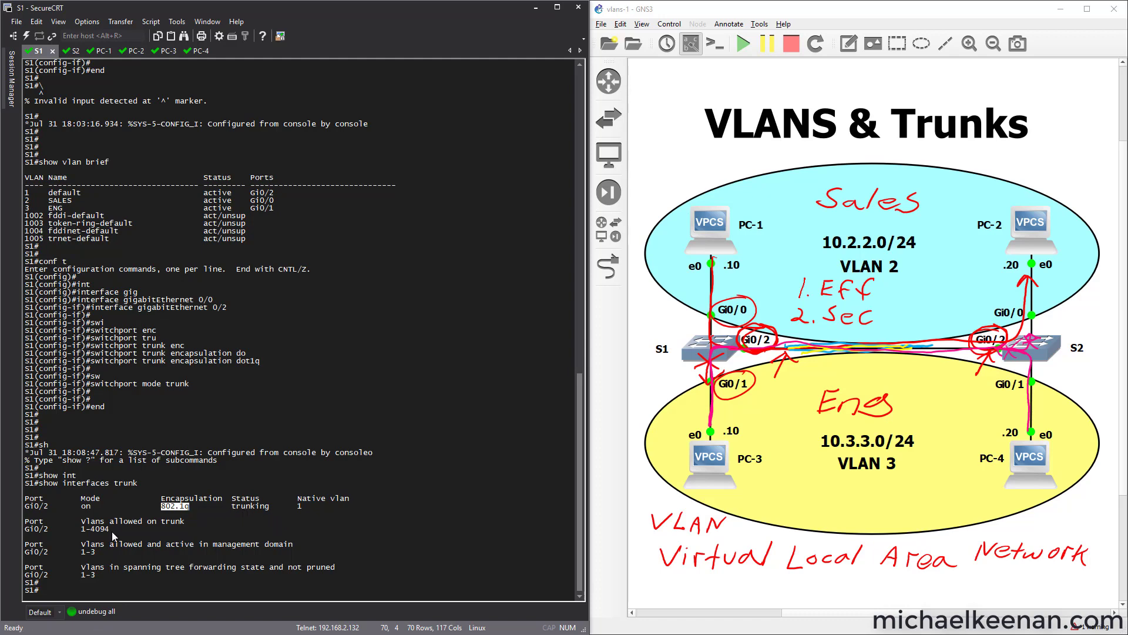
drag(110, 531, 82, 532)
click(97, 522)
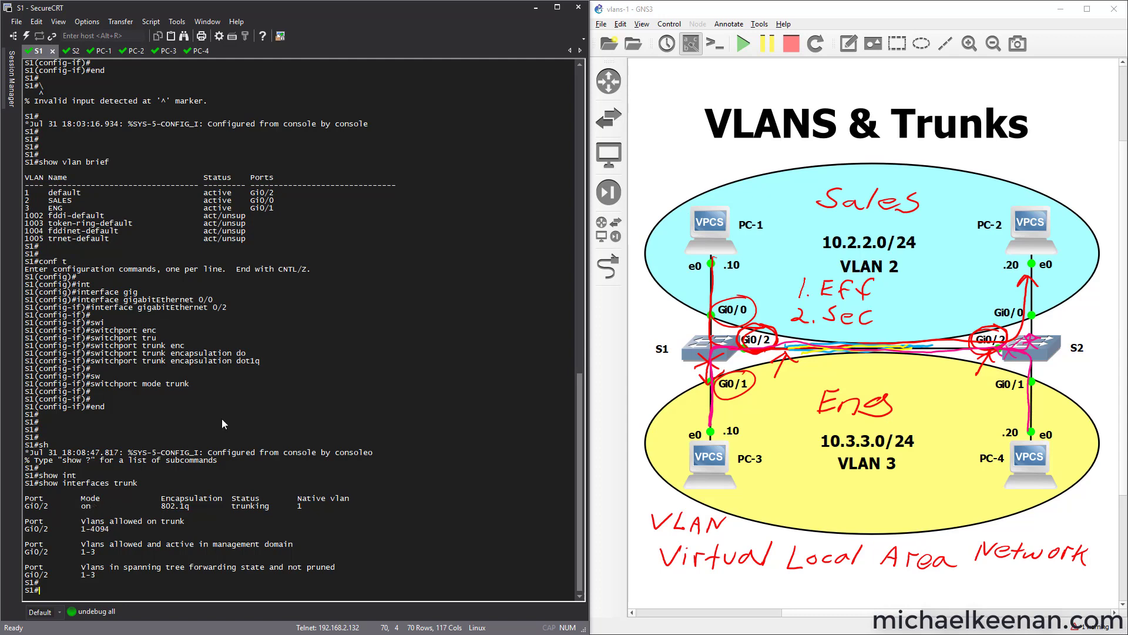